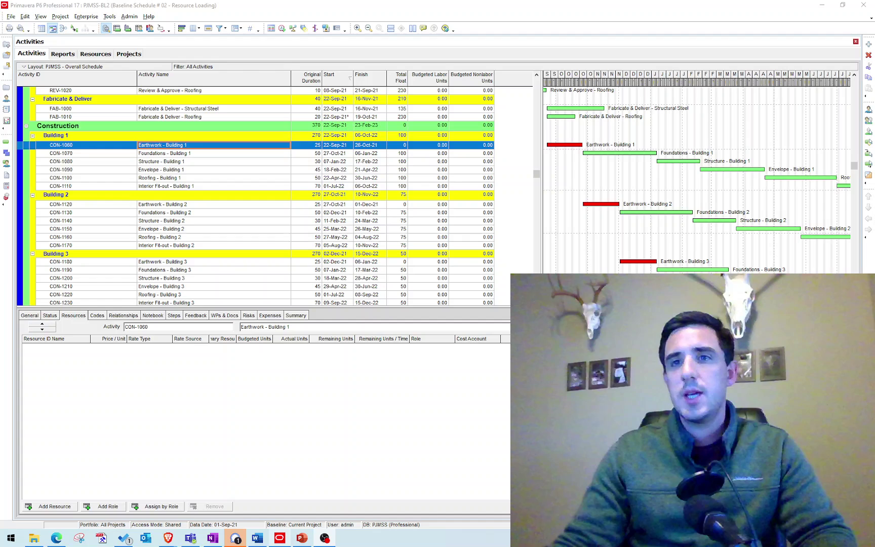
Step: Select CON-1060 Earthwork - Building 1, then bring up the manpower schedule PDF in Edge
{"action": "left_click", "coordinate": [218, 145]}
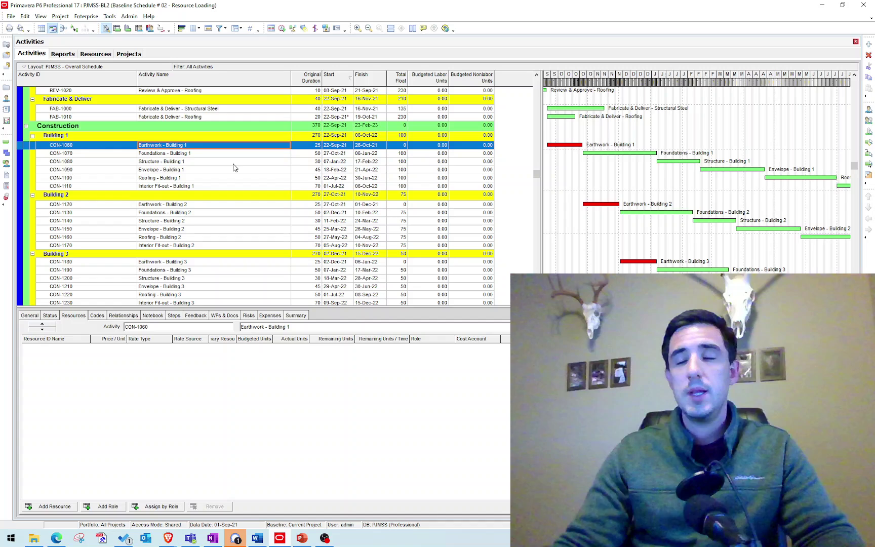
{"action": "left_click", "coordinate": [56, 540]}
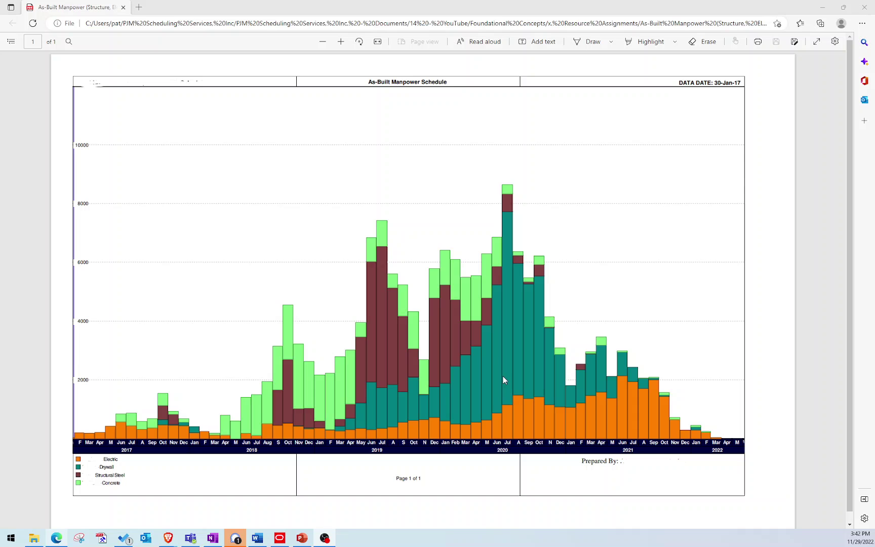
Step: In Calculator, compute 8000 ÷ 22 = 363.64
{"action": "key", "text": "XF86Calculator"}
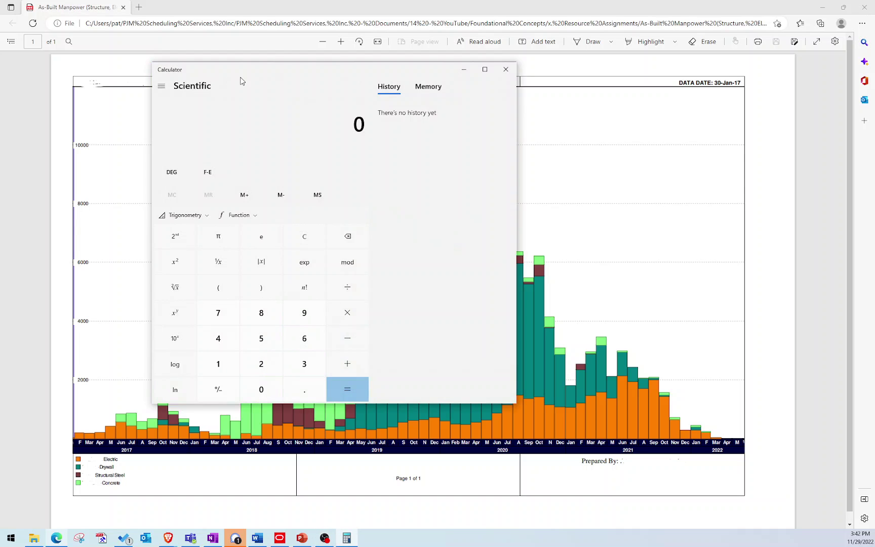
{"action": "left_click_drag", "start_coordinate": [266, 70], "coordinate": [166, 65]}
{"action": "type", "text": "8,00"}
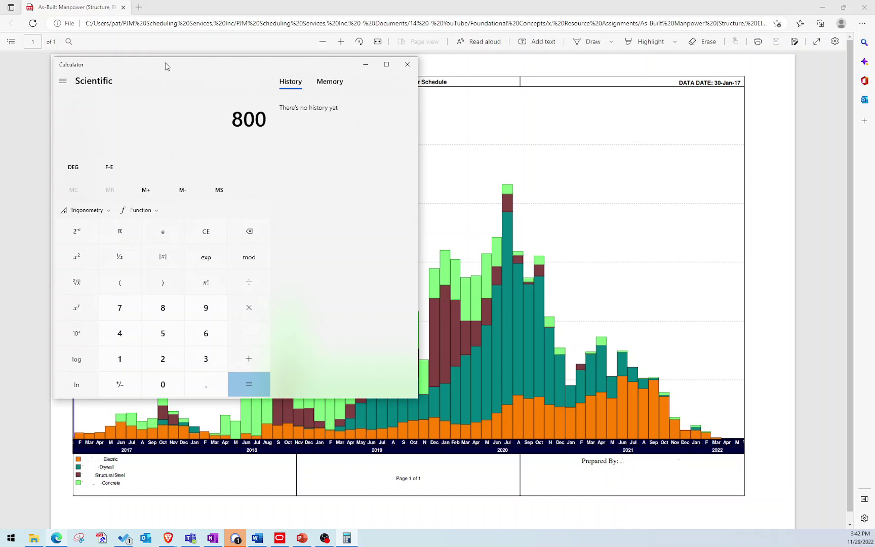
{"action": "type", "text": "0"}
{"action": "key", "text": "slash"}
{"action": "type", "text": "22"}
{"action": "key", "text": "Return"}
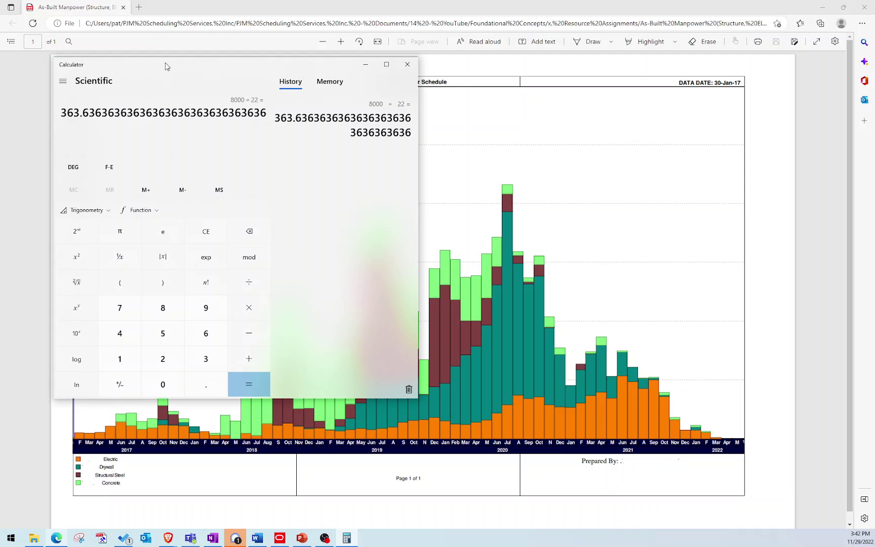
Step: Divide that result by 8 to get about 45.45, then close Calculator
{"action": "key", "text": "slash"}
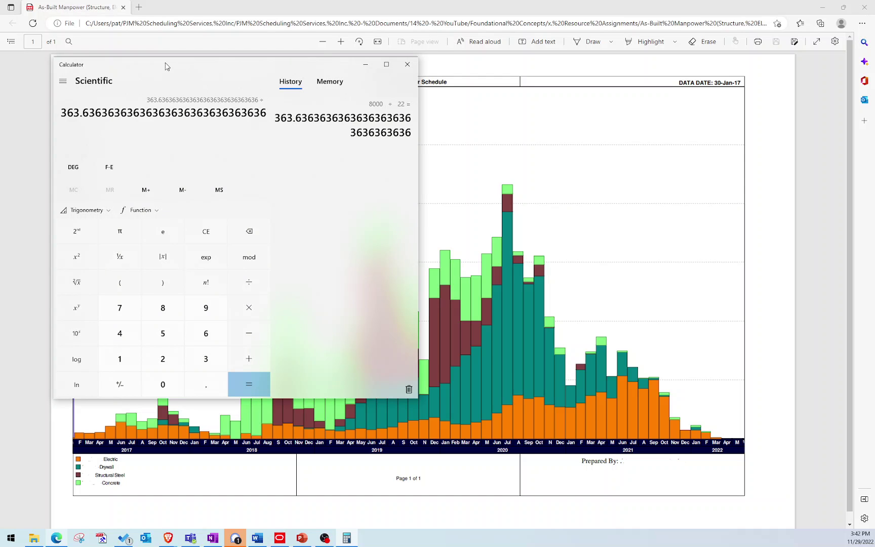
{"action": "type", "text": "2"}
{"action": "key", "text": "Delete"}
{"action": "type", "text": "8"}
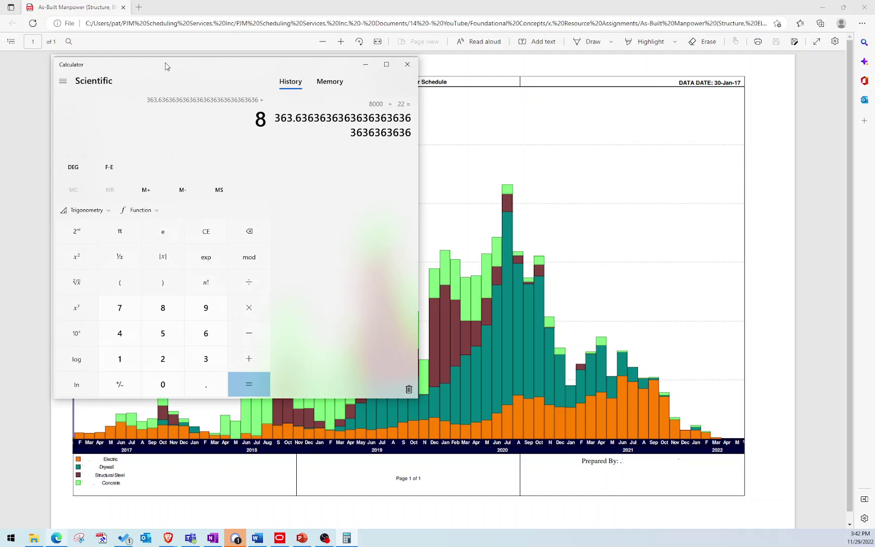
{"action": "key", "text": "Return"}
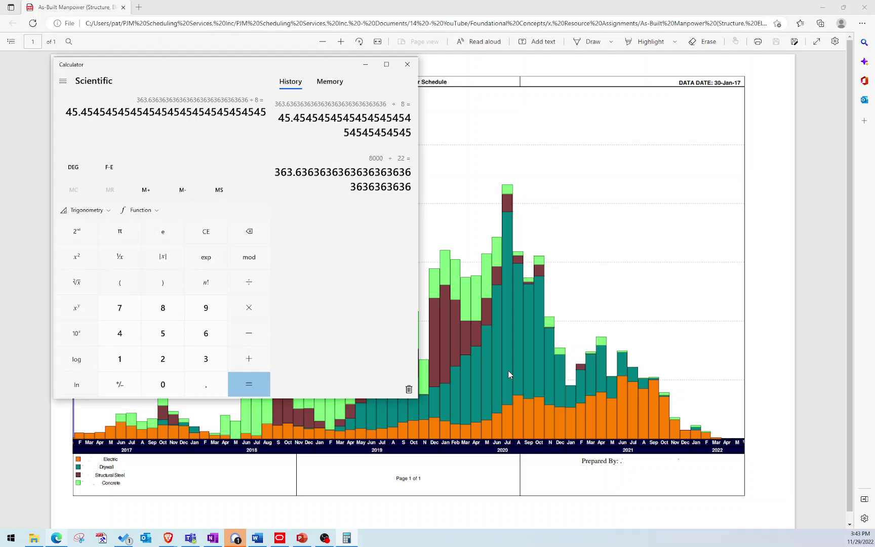
{"action": "left_click", "coordinate": [407, 65]}
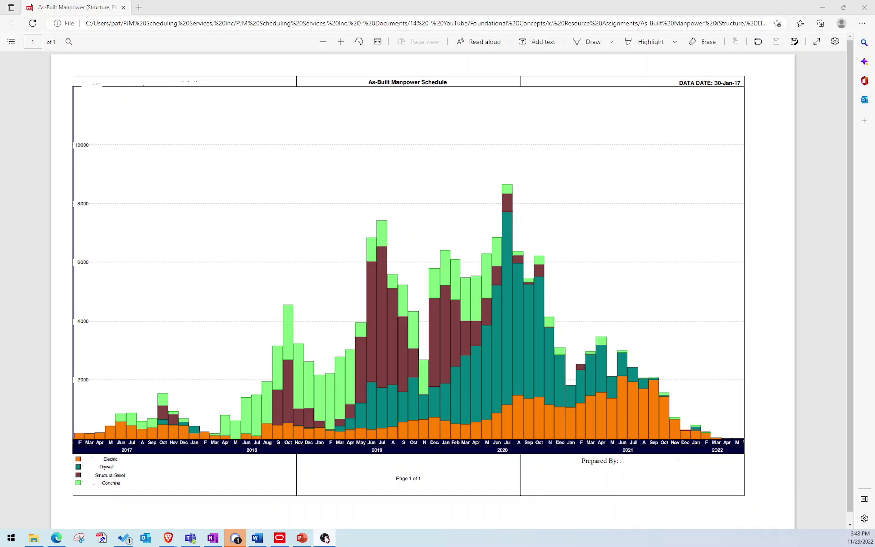
Step: Return to P6 and show the empty All Resources list
{"action": "left_click", "coordinate": [277, 538]}
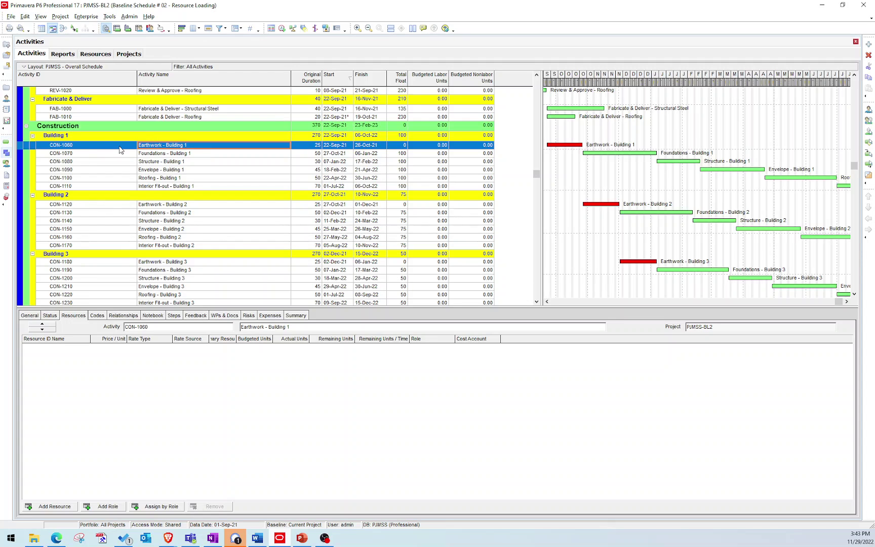
{"action": "left_click", "coordinate": [6, 98]}
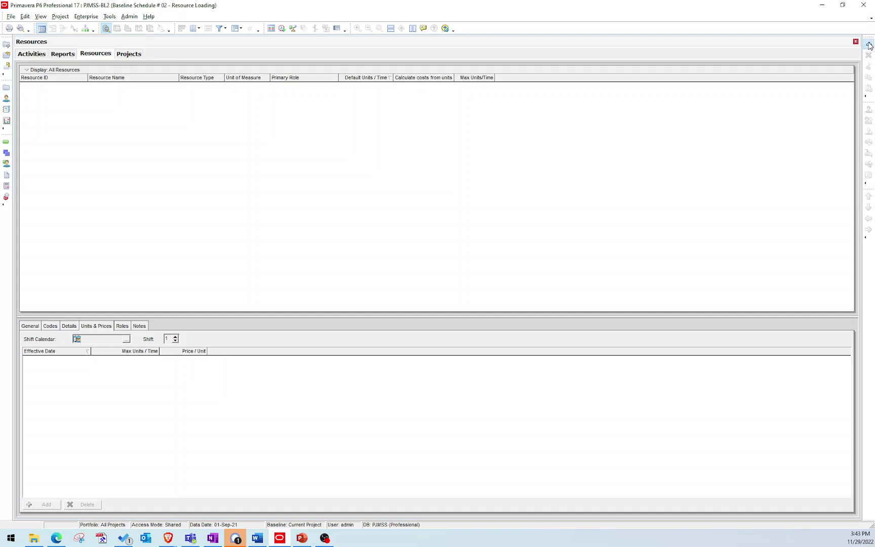
Step: Create a new resource with ID LABOR named Labor Resource
{"action": "key", "text": "Insert"}
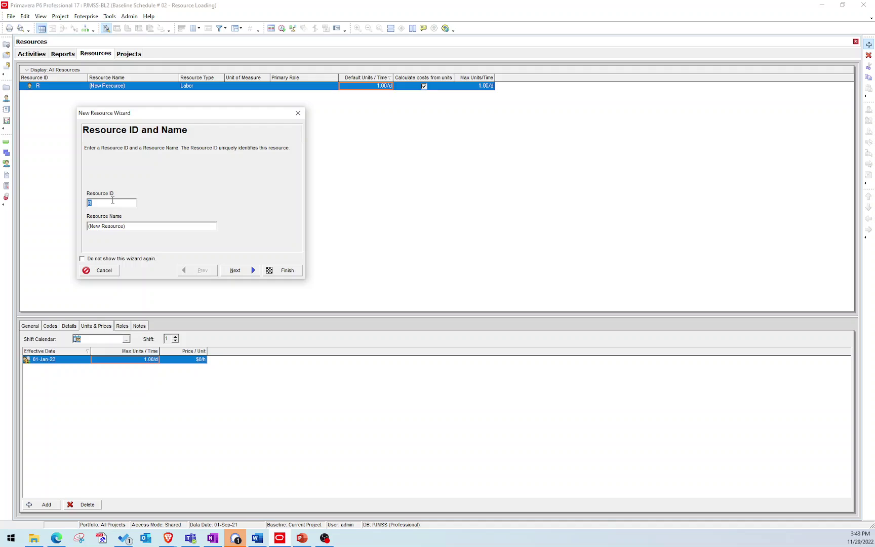
{"action": "type", "text": "LABOR"}
{"action": "key", "text": "Tab"}
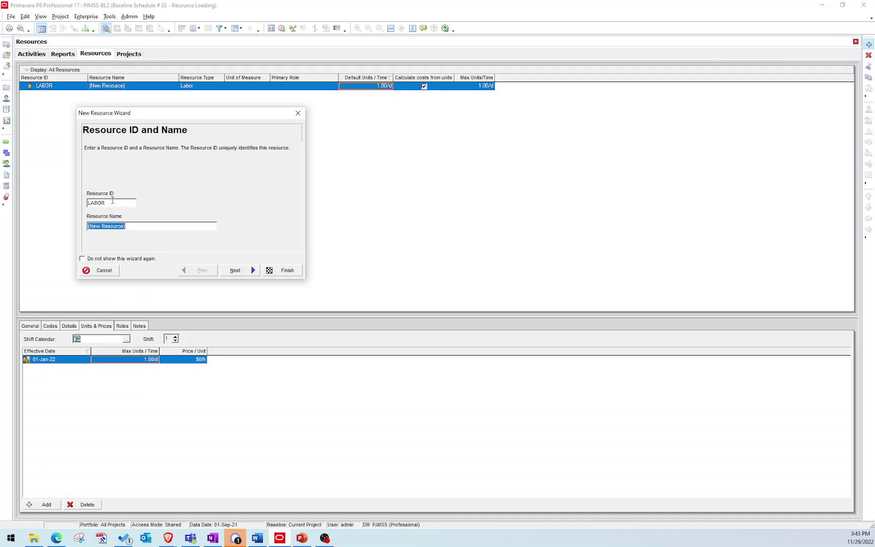
{"action": "type", "text": "Labor"}
{"action": "left_click", "coordinate": [287, 270]}
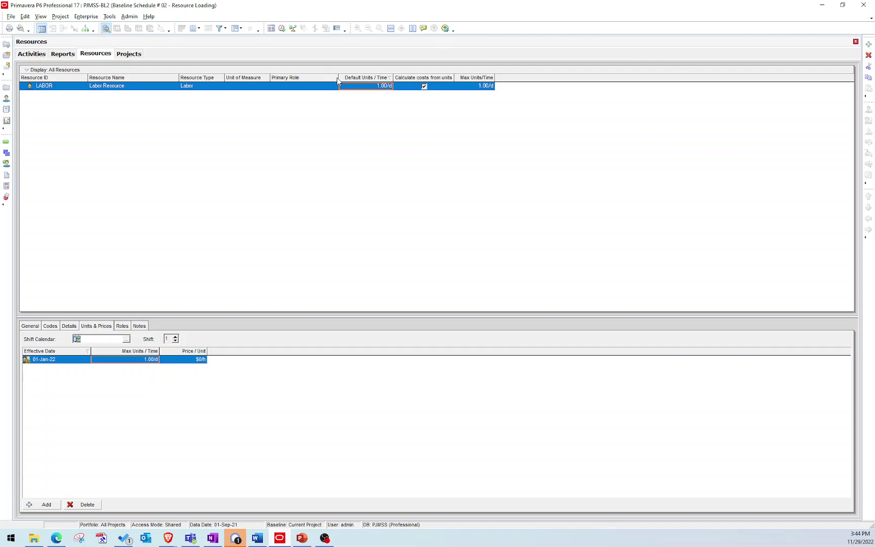
Step: Set LABOR's Default Units/Time to 4.00/d
{"action": "left_click", "coordinate": [353, 87]}
{"action": "type", "text": "4"}
{"action": "left_click", "coordinate": [391, 73]}
Step: Switch the time-units preference to Hour and re-enter 4 as LABOR's default units
{"action": "left_click", "coordinate": [25, 16]}
{"action": "left_click", "coordinate": [50, 27]}
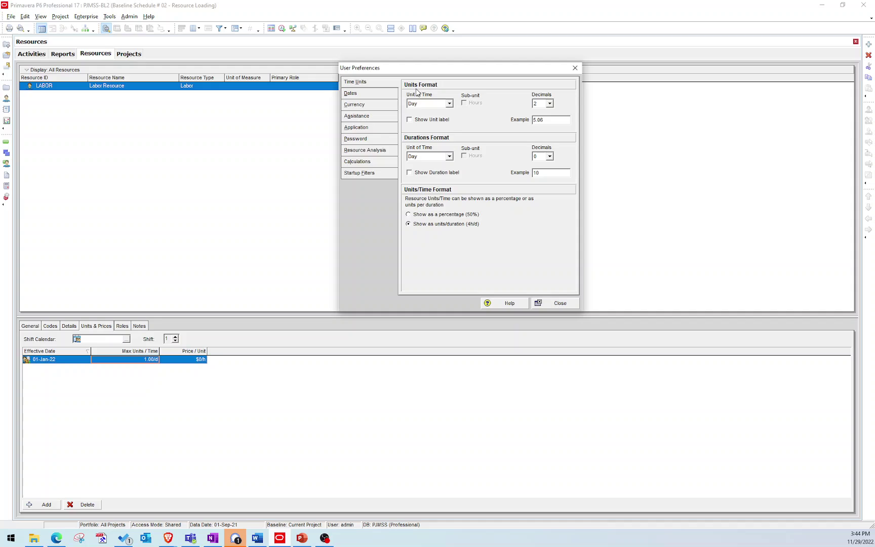
{"action": "left_click", "coordinate": [417, 105]}
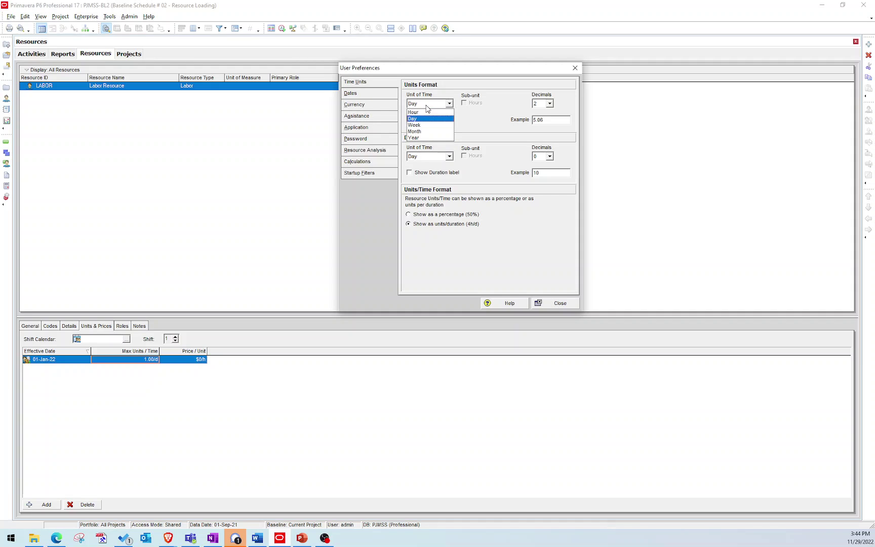
{"action": "left_click", "coordinate": [425, 112]}
{"action": "left_click", "coordinate": [547, 303]}
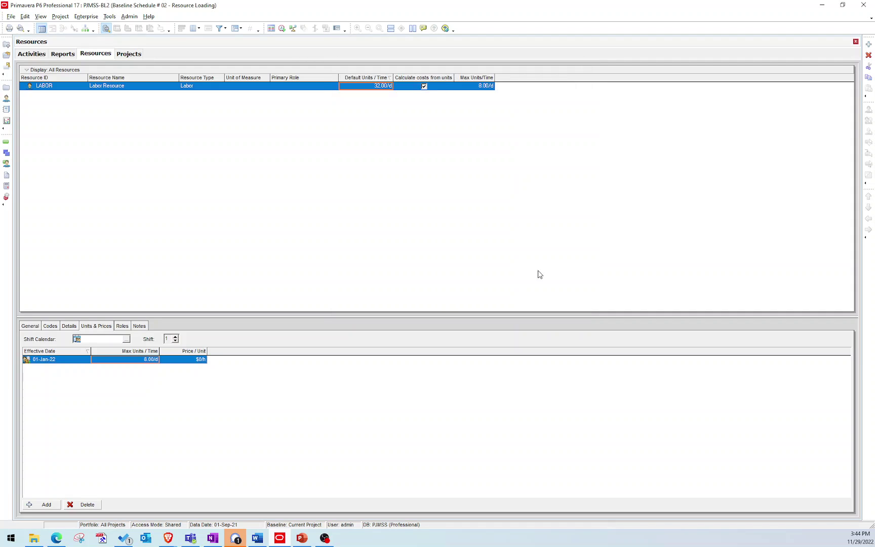
{"action": "left_click", "coordinate": [363, 88]}
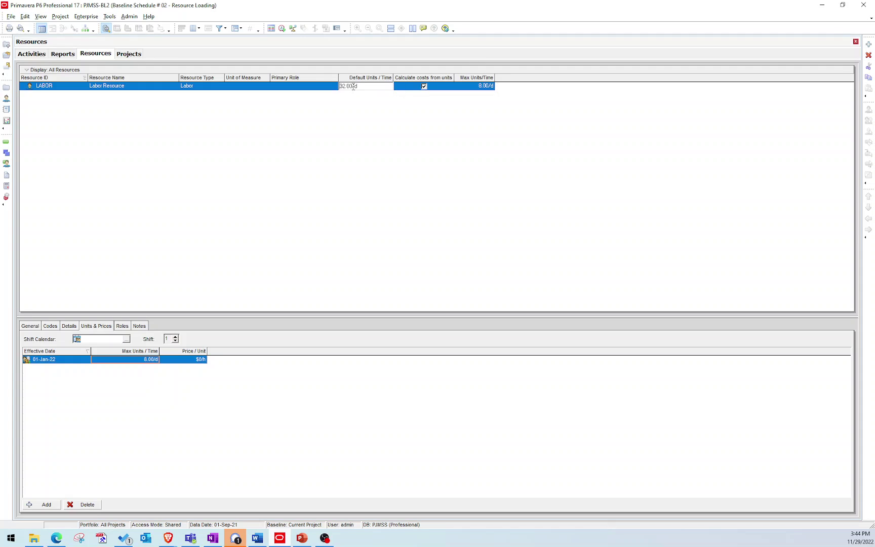
{"action": "left_click_drag", "start_coordinate": [352, 86], "coordinate": [324, 92]}
{"action": "type", "text": "4"}
{"action": "key", "text": "Return"}
Step: Switch time units back to Day and re-enter 4 as LABOR's Default Units/Time
{"action": "left_click", "coordinate": [25, 16]}
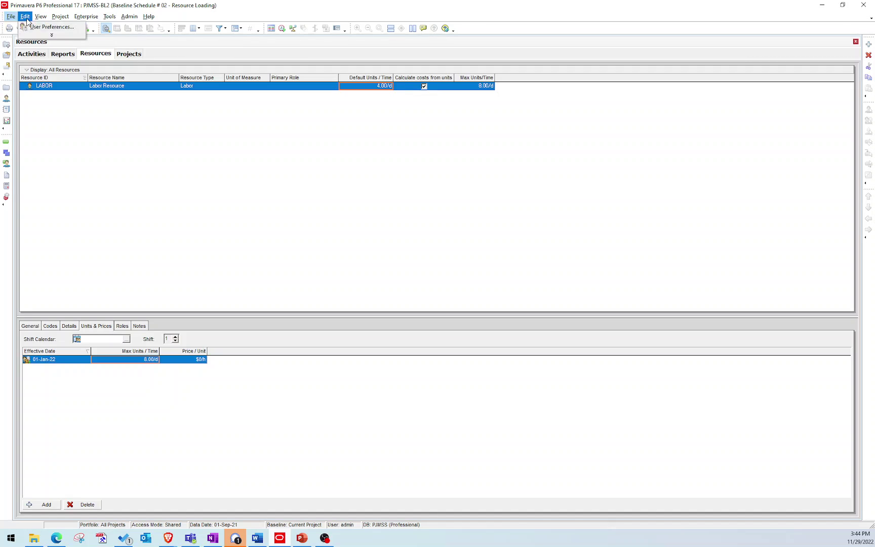
{"action": "left_click", "coordinate": [325, 153]}
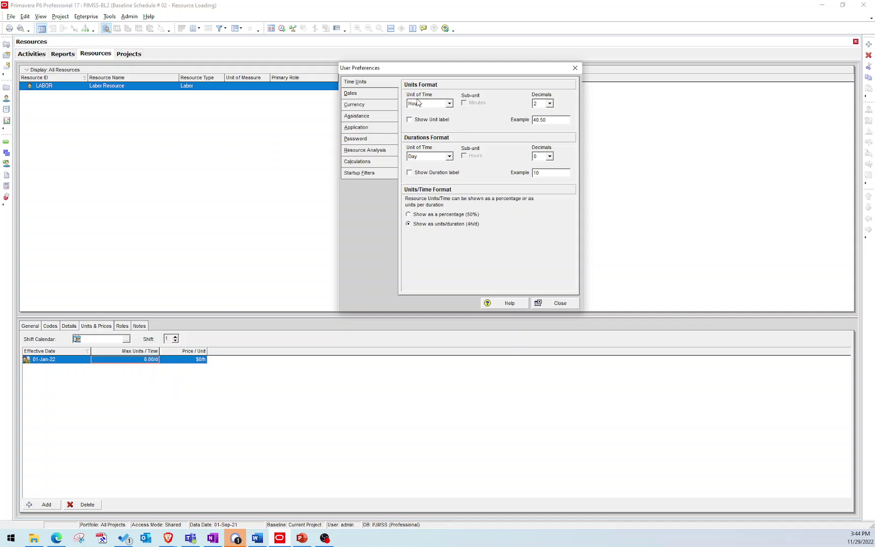
{"action": "left_click", "coordinate": [429, 103]}
{"action": "left_click", "coordinate": [419, 121]}
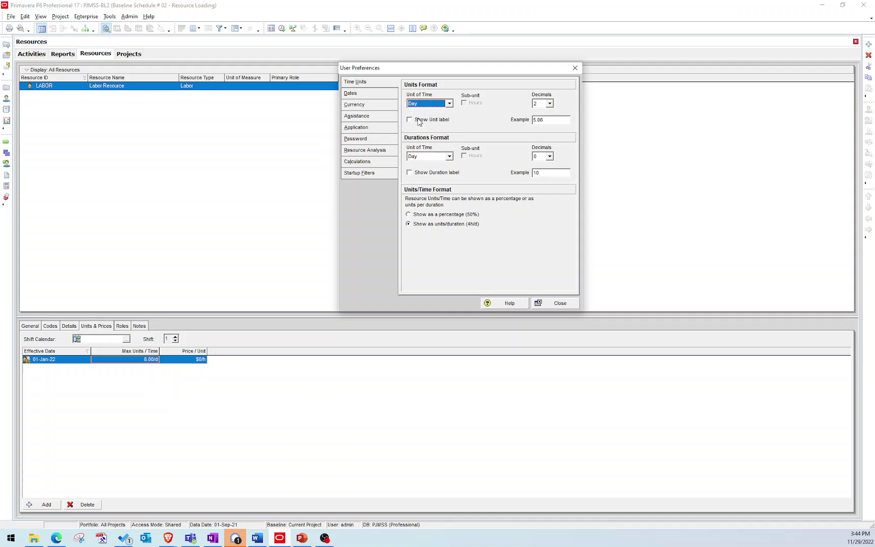
{"action": "left_click", "coordinate": [553, 304]}
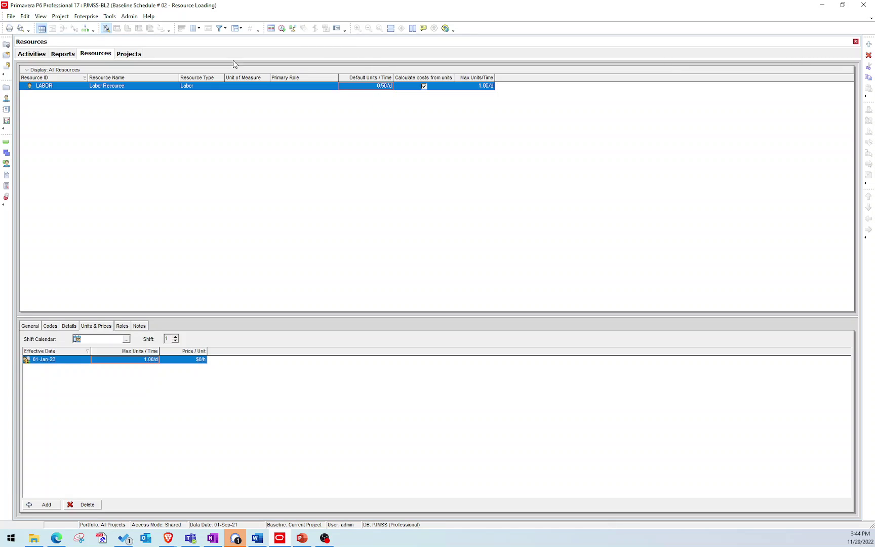
{"action": "left_click", "coordinate": [364, 87]}
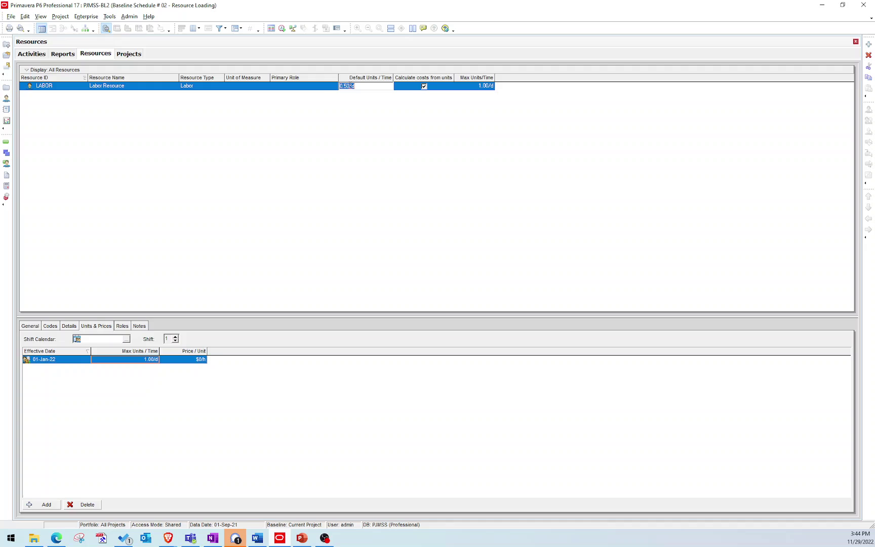
{"action": "left_click_drag", "start_coordinate": [350, 85], "coordinate": [326, 86]}
{"action": "type", "text": "4."}
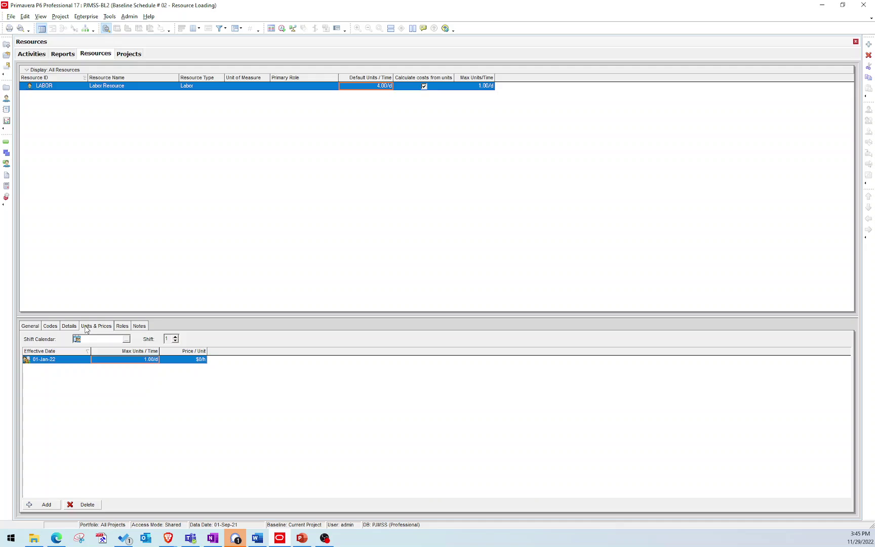
Step: Set LABOR's Max Units/Time to 4.00/d on the Units & Prices tab
{"action": "left_click", "coordinate": [72, 327]}
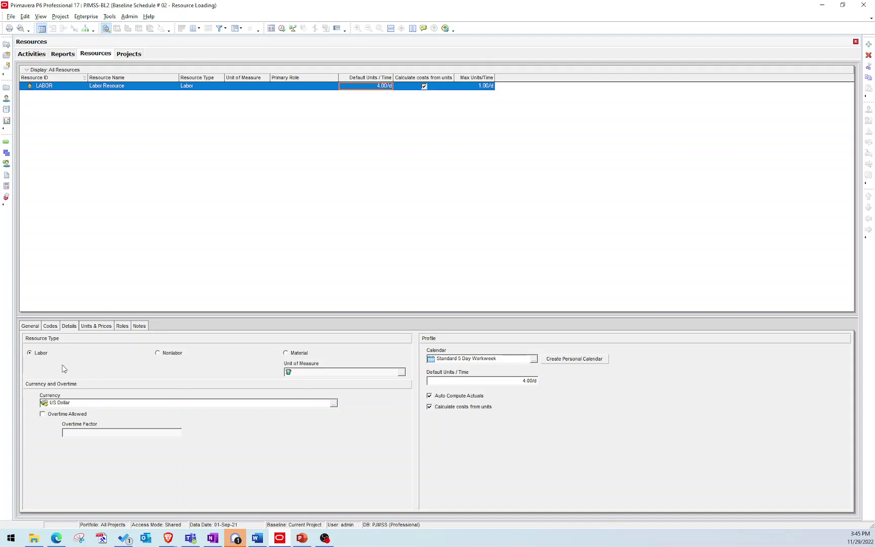
{"action": "left_click", "coordinate": [98, 329]}
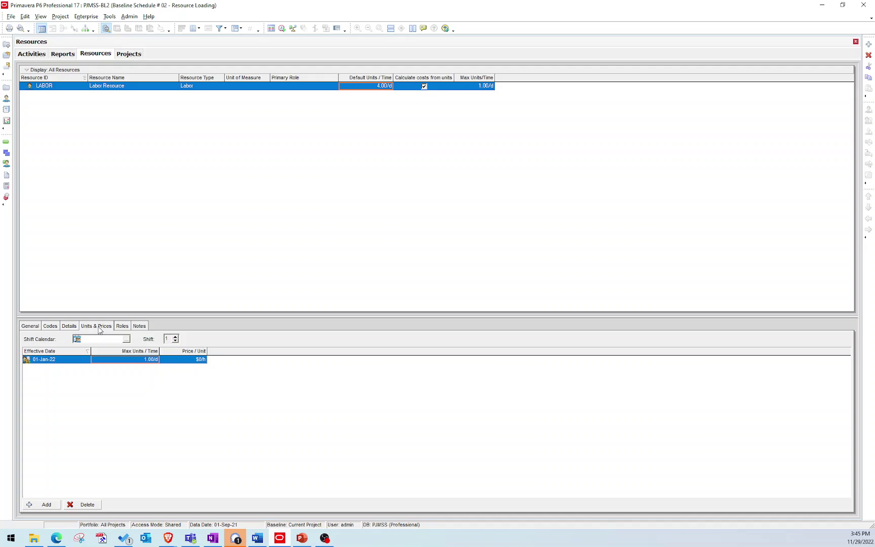
{"action": "left_click", "coordinate": [121, 363]}
{"action": "left_click_drag", "start_coordinate": [96, 361], "coordinate": [80, 367]}
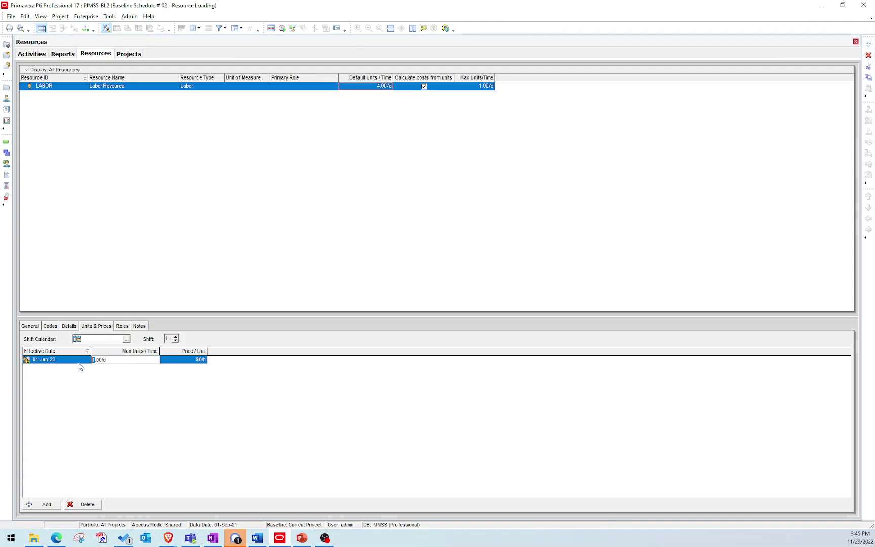
{"action": "type", "text": "4"}
{"action": "key", "text": "Return"}
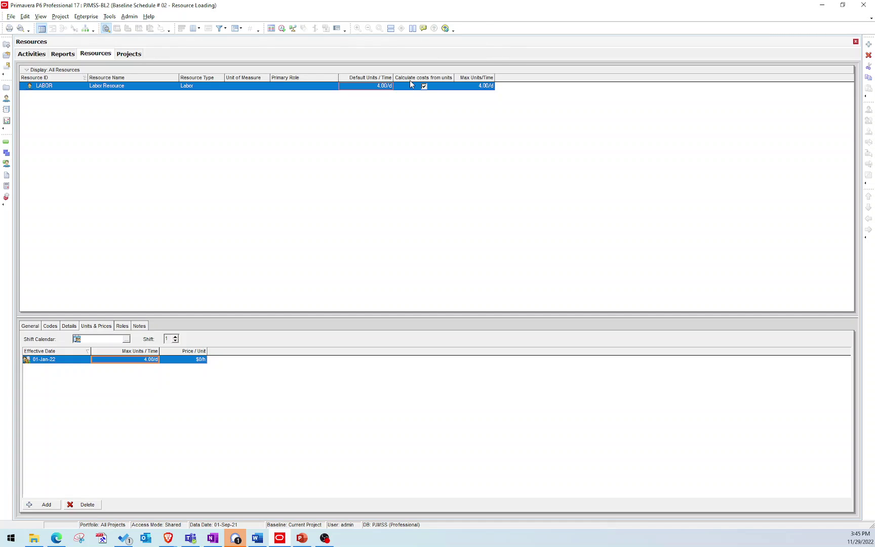
{"action": "left_click", "coordinate": [483, 87]}
Step: In Activities, select the five Earthwork activities for Buildings 1–5
{"action": "left_click", "coordinate": [6, 141]}
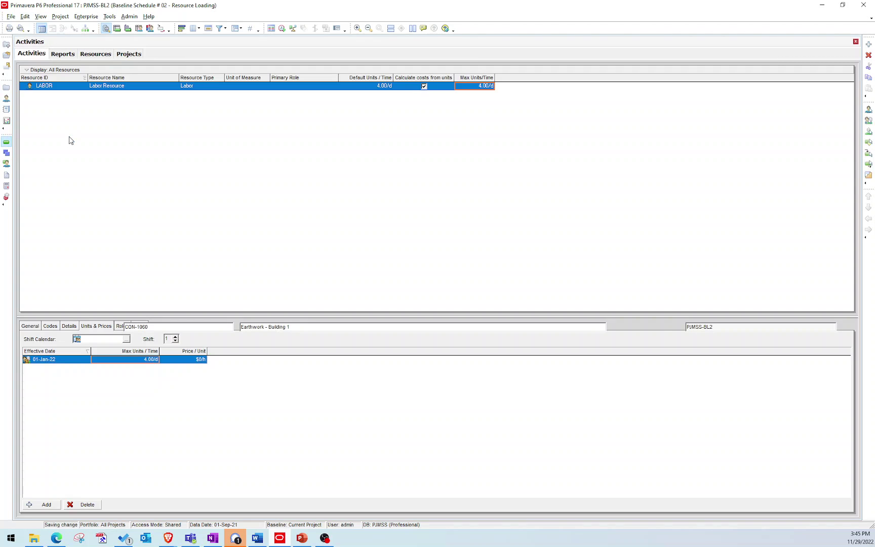
{"action": "left_click", "coordinate": [161, 153]}
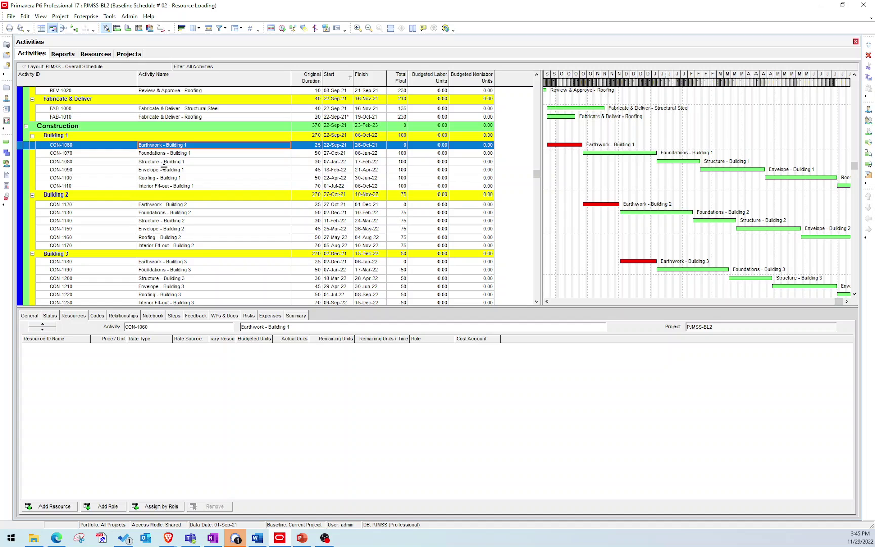
{"action": "scroll", "coordinate": [170, 160], "scroll_direction": "down", "scroll_amount": 1}
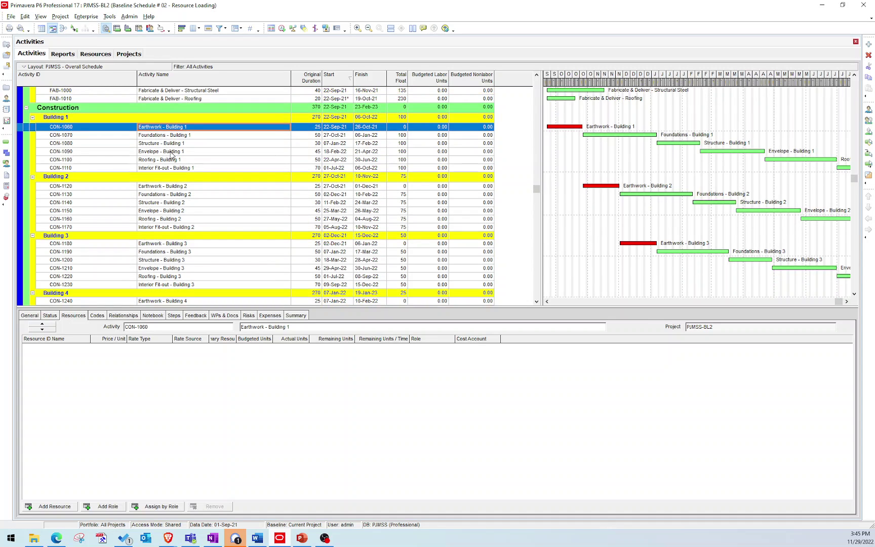
{"action": "left_click", "coordinate": [161, 190], "text": "ctrl"}
{"action": "scroll", "coordinate": [161, 203], "scroll_direction": "down", "scroll_amount": 1}
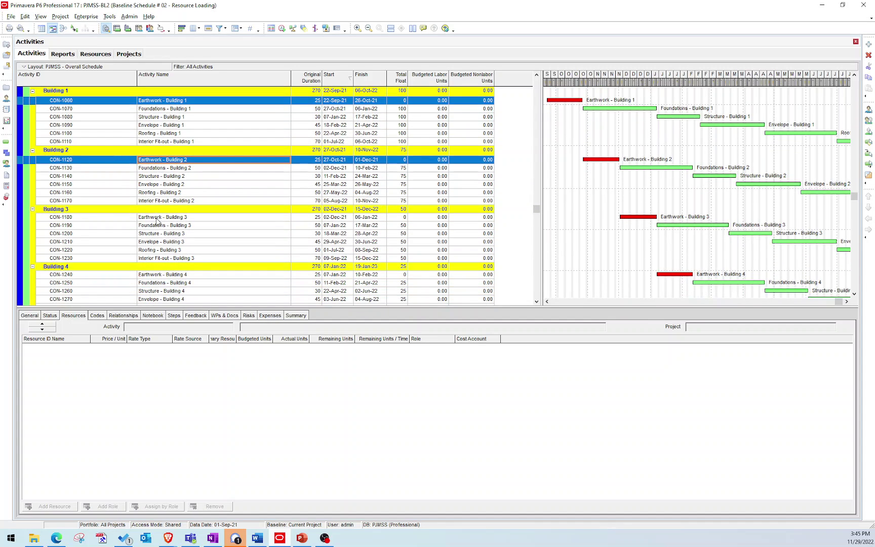
{"action": "left_click", "coordinate": [161, 217], "text": "ctrl"}
{"action": "left_click", "coordinate": [161, 275], "text": "ctrl"}
{"action": "scroll", "coordinate": [162, 273], "scroll_direction": "down", "scroll_amount": 3}
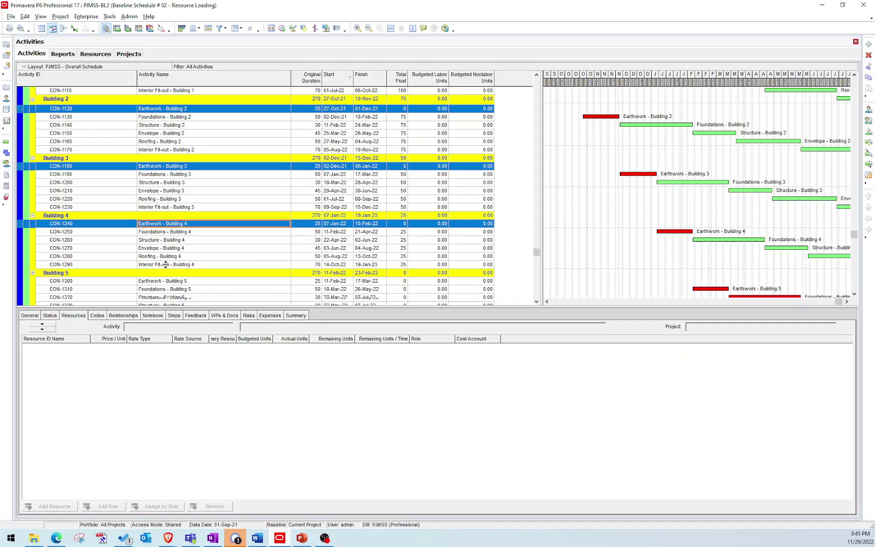
{"action": "scroll", "coordinate": [164, 258], "scroll_direction": "down", "scroll_amount": 1}
{"action": "left_click", "coordinate": [169, 249], "text": "ctrl"}
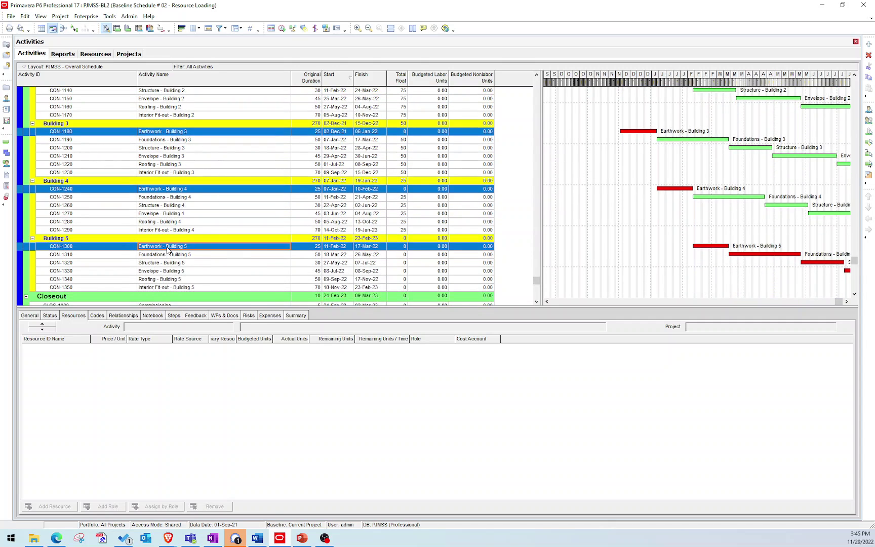
Step: Assign the LABOR resource to the selected Earthwork activities
{"action": "right_click", "coordinate": [168, 248]}
{"action": "mouse_move", "coordinate": [221, 361]}
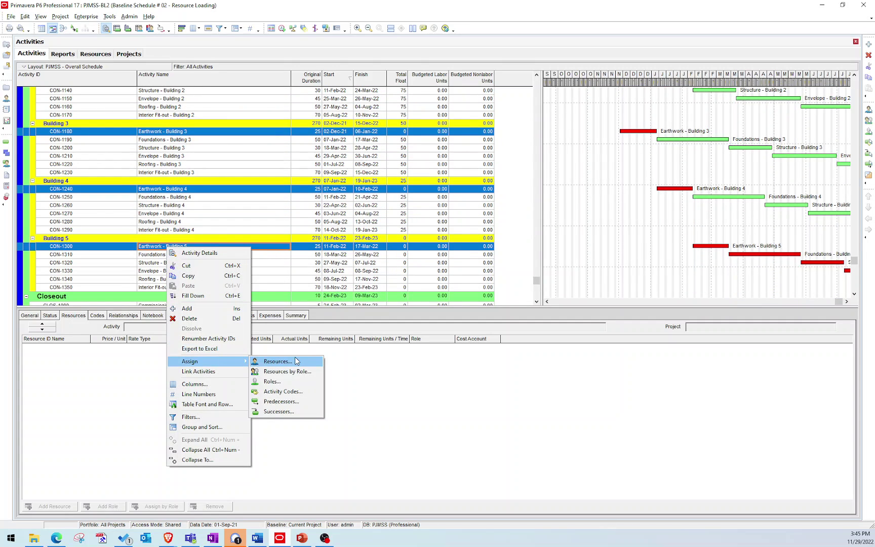
{"action": "left_click", "coordinate": [278, 361]}
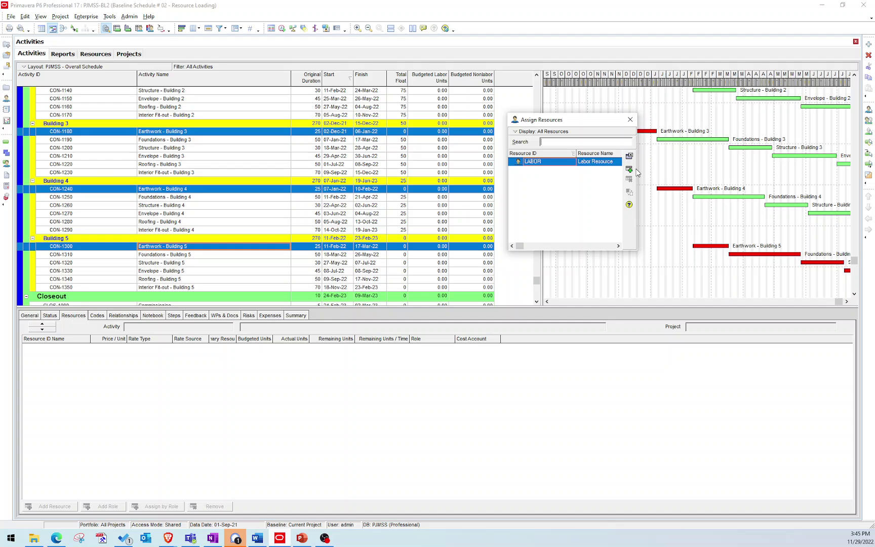
{"action": "left_click", "coordinate": [629, 169]}
{"action": "left_click", "coordinate": [631, 120]}
Step: Check CON-1060's duration and its 100.00 budgeted labor units
{"action": "scroll", "coordinate": [445, 127], "scroll_direction": "up", "scroll_amount": 3}
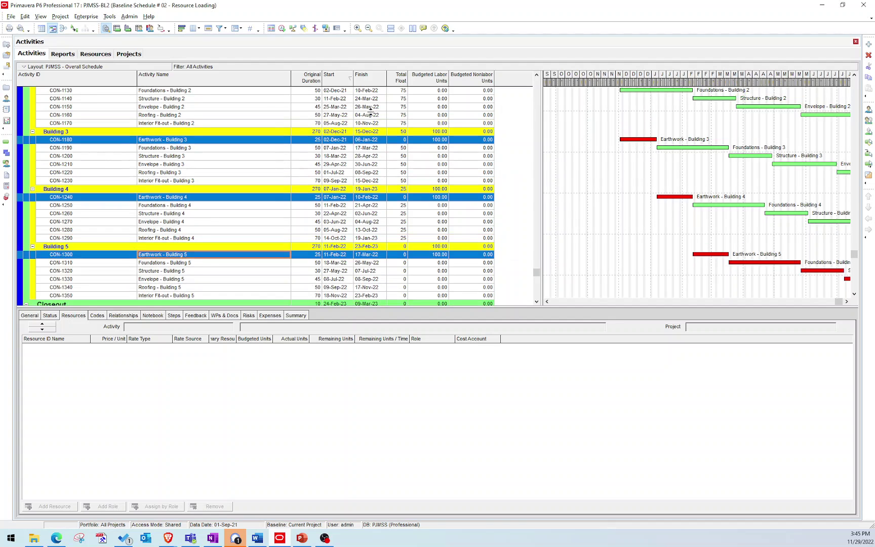
{"action": "scroll", "coordinate": [446, 76], "scroll_direction": "up", "scroll_amount": 3}
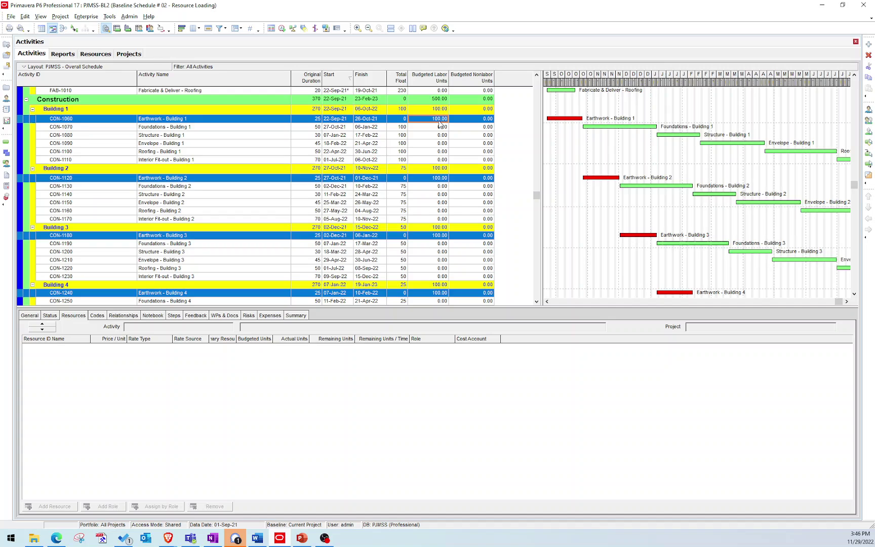
{"action": "left_click", "coordinate": [438, 119]}
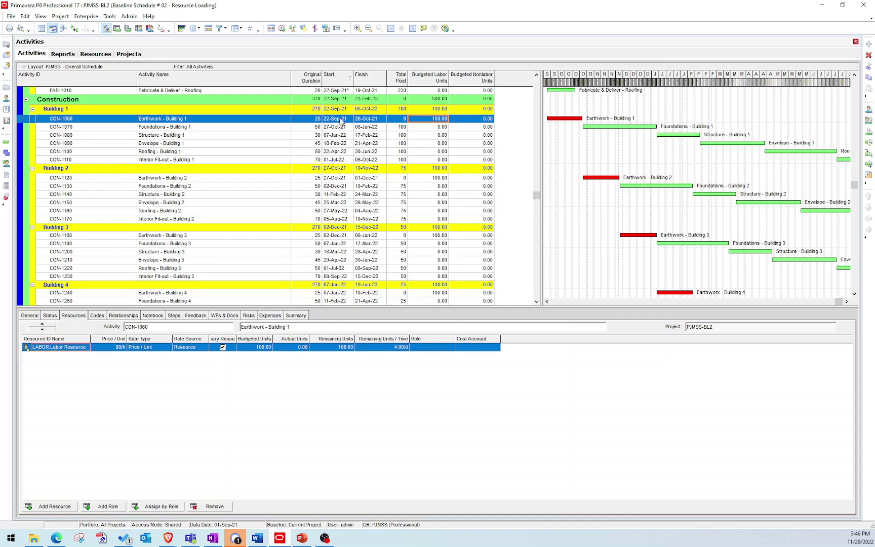
{"action": "left_click", "coordinate": [301, 121]}
{"action": "left_click", "coordinate": [318, 120]}
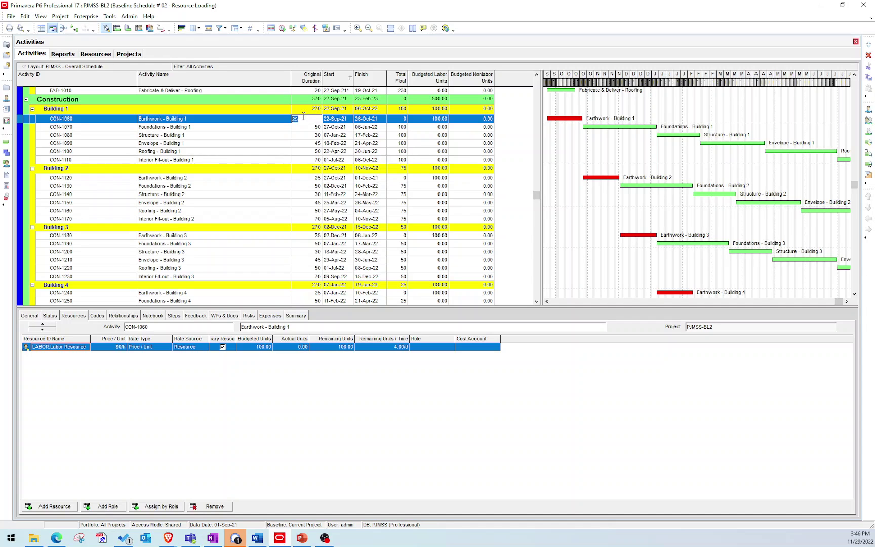
{"action": "left_click", "coordinate": [7, 98]}
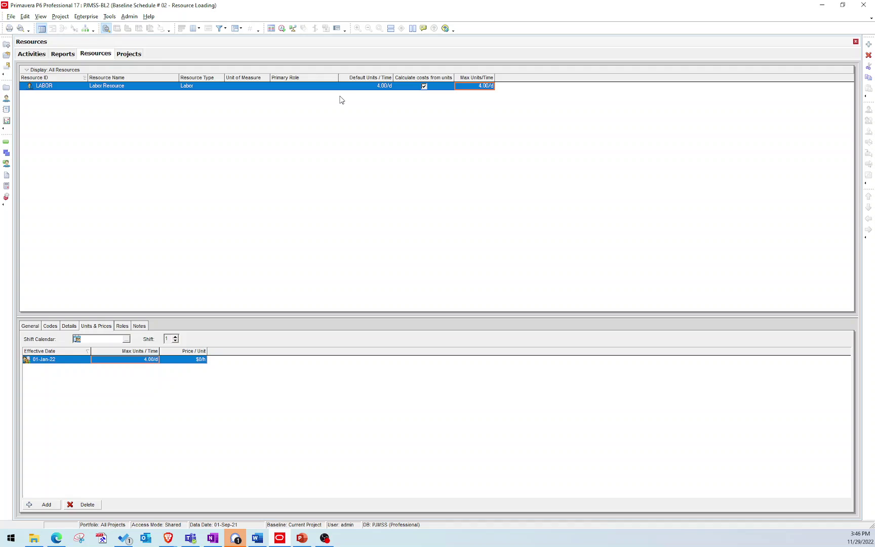
{"action": "left_click", "coordinate": [6, 142]}
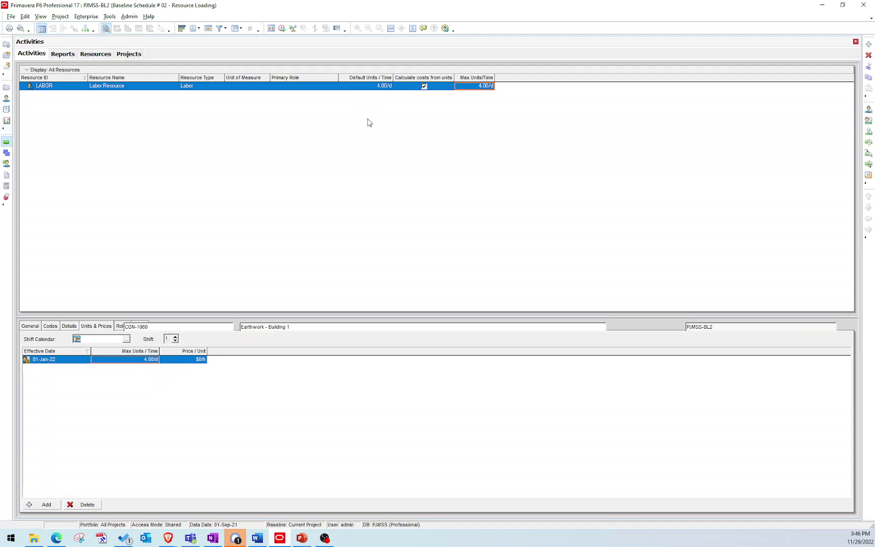
{"action": "left_click", "coordinate": [428, 118]}
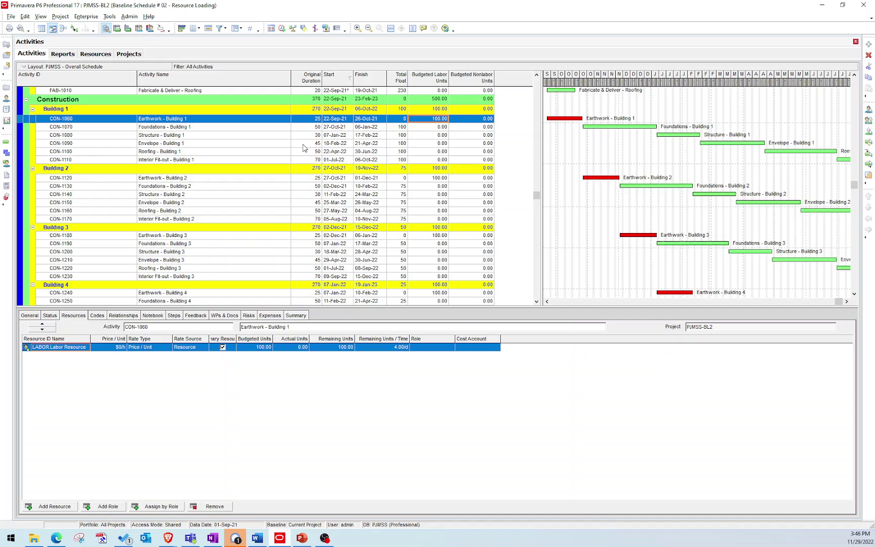
Step: Add a new resource and outdent it to LABOR's level
{"action": "left_click", "coordinate": [6, 99]}
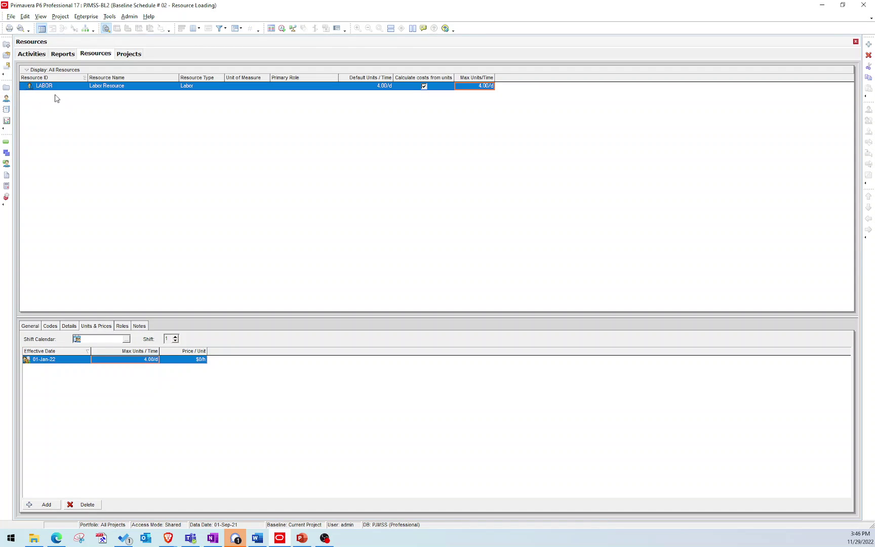
{"action": "left_click", "coordinate": [869, 46]}
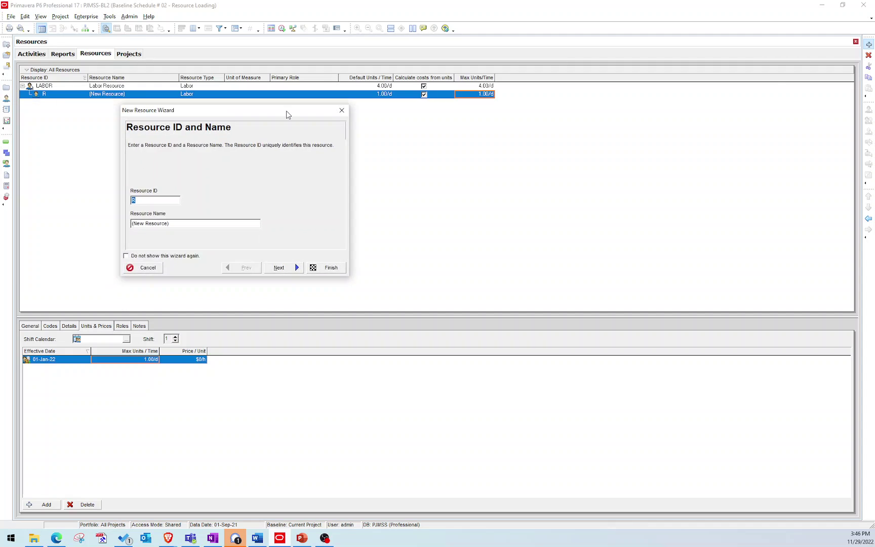
{"action": "left_click", "coordinate": [335, 265]}
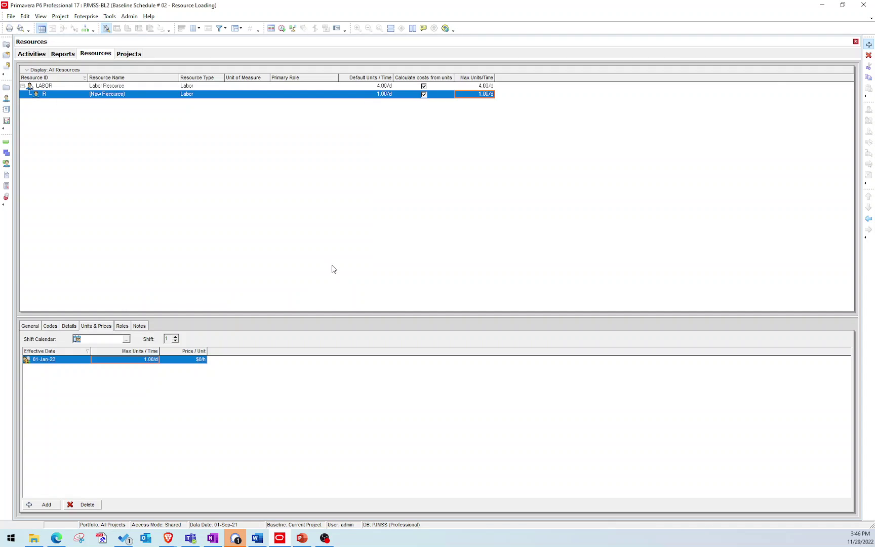
{"action": "left_click", "coordinate": [870, 219]}
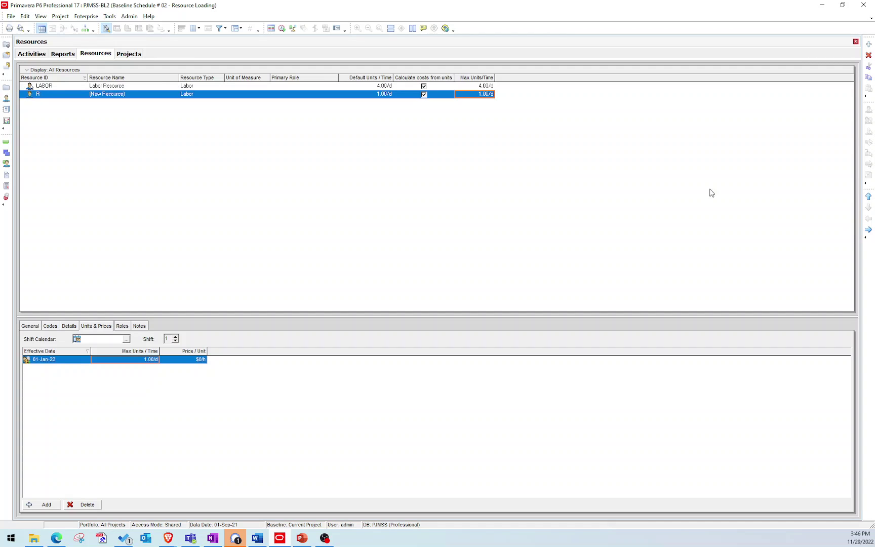
Step: Rename the new resource to ID EXCAVATOR, name Excavator Resource
{"action": "left_click", "coordinate": [44, 87]}
{"action": "left_click", "coordinate": [53, 95]}
{"action": "left_click", "coordinate": [54, 95]}
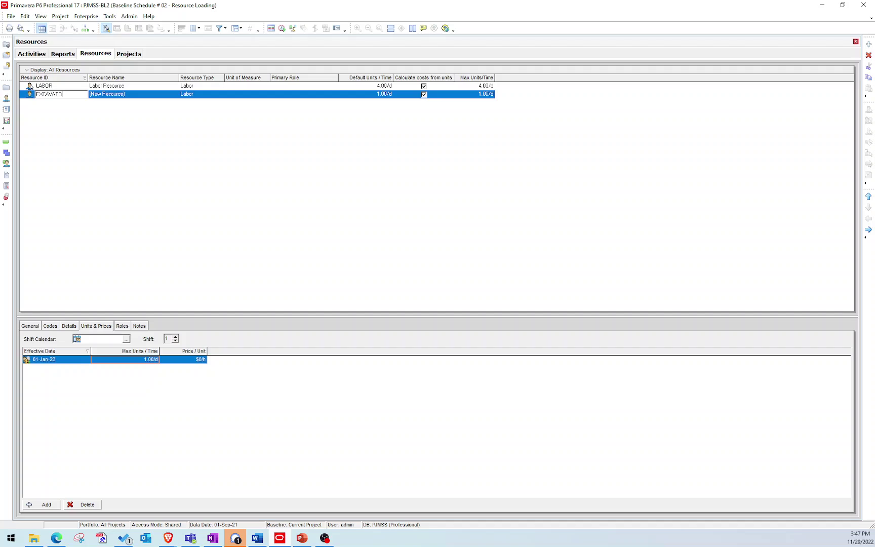
{"action": "key", "text": "Tab"}
{"action": "type", "text": "Ex"}
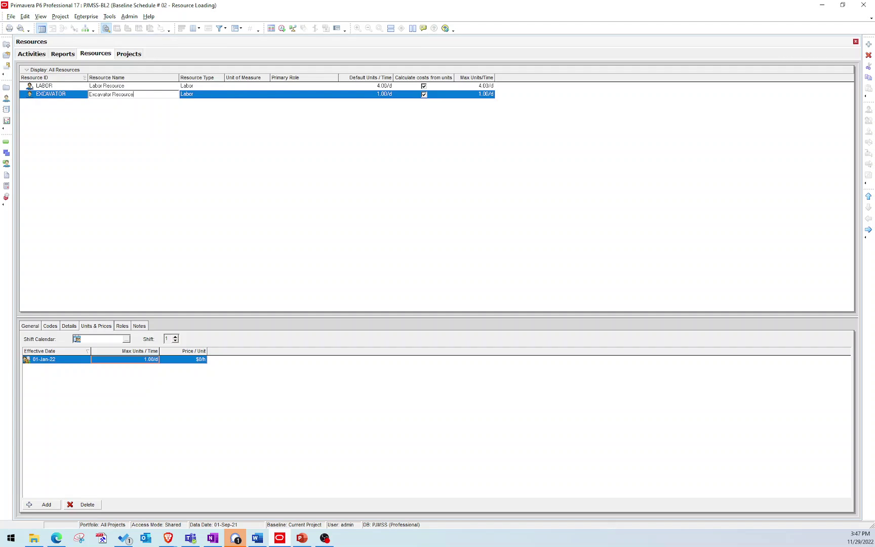
{"action": "key", "text": "Return"}
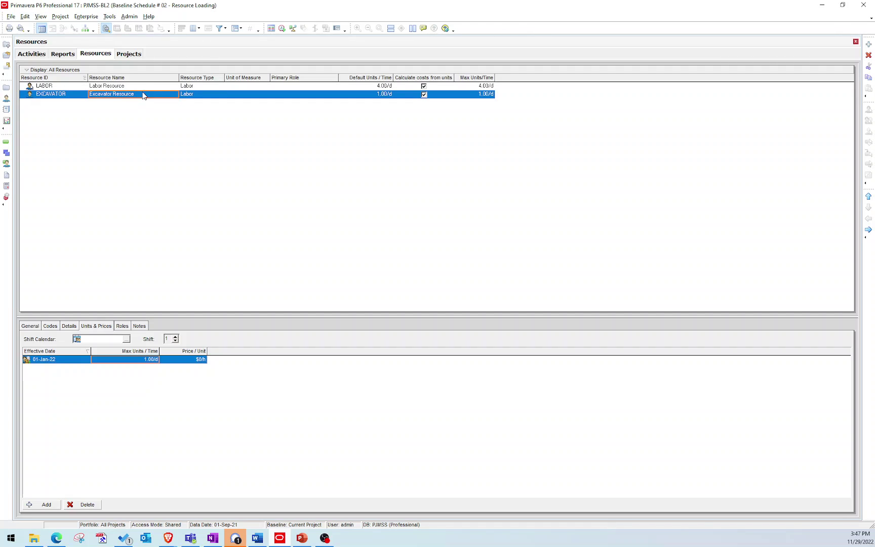
Step: Make EXCAVATOR a Nonlabor resource, keeping 1.00/d default units
{"action": "left_click", "coordinate": [191, 96]}
{"action": "left_click", "coordinate": [69, 326]}
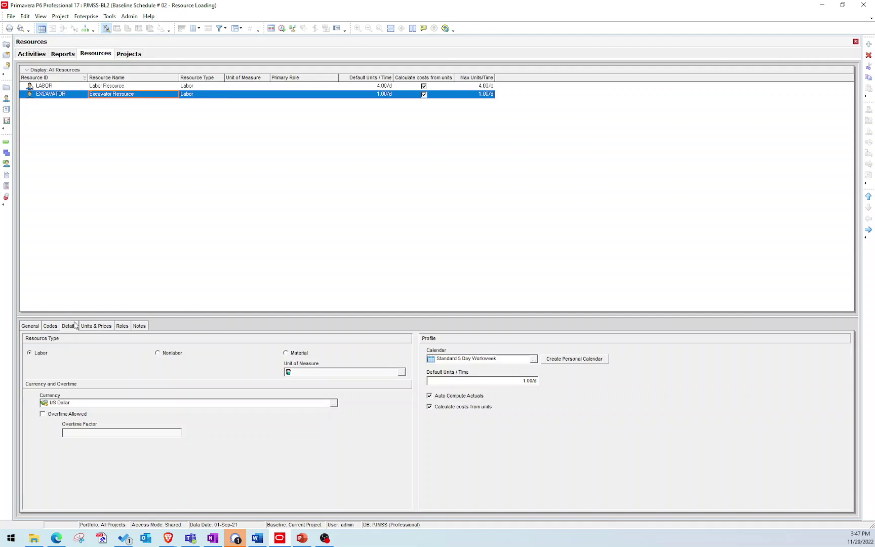
{"action": "left_click", "coordinate": [157, 353]}
{"action": "left_click", "coordinate": [373, 96]}
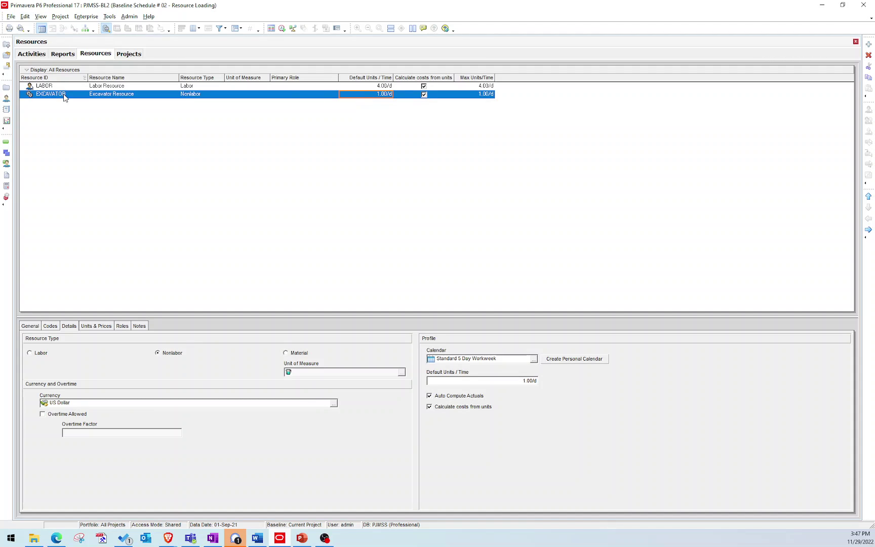
{"action": "left_click", "coordinate": [375, 96]}
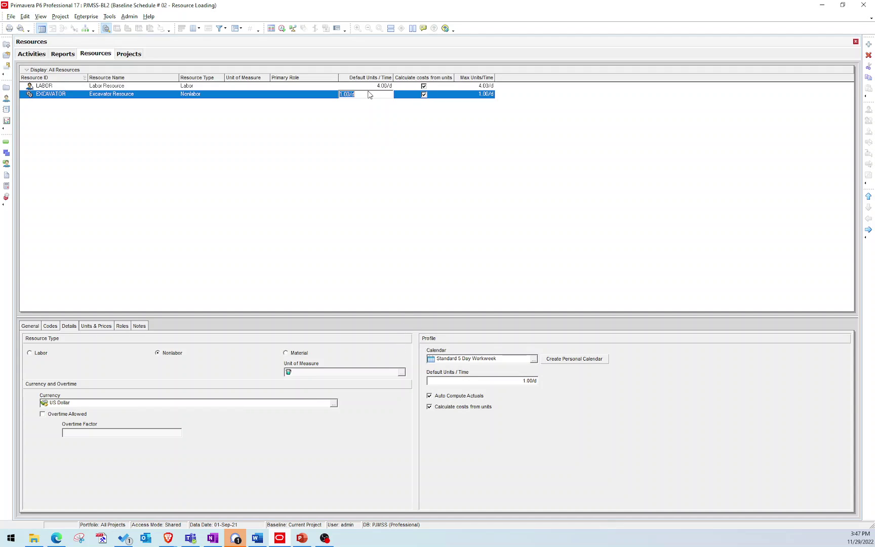
{"action": "left_click", "coordinate": [484, 96]}
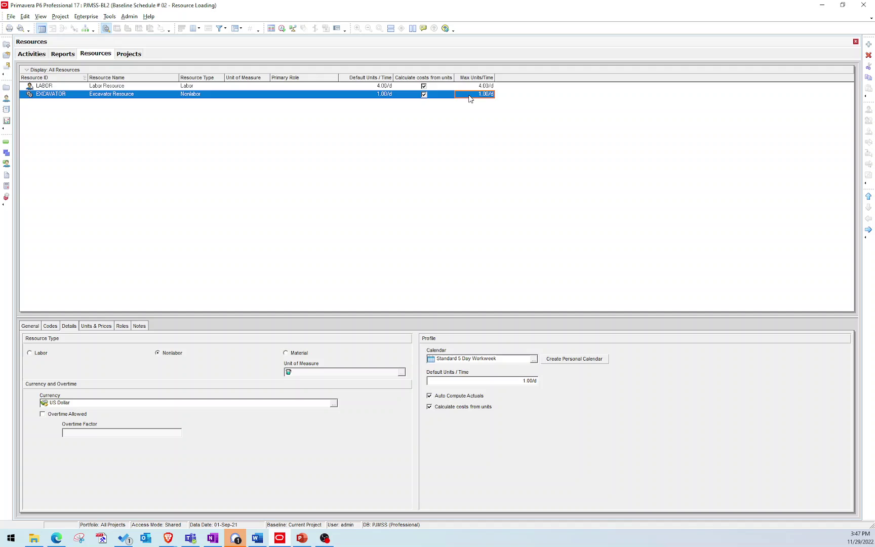
{"action": "left_click", "coordinate": [7, 142]}
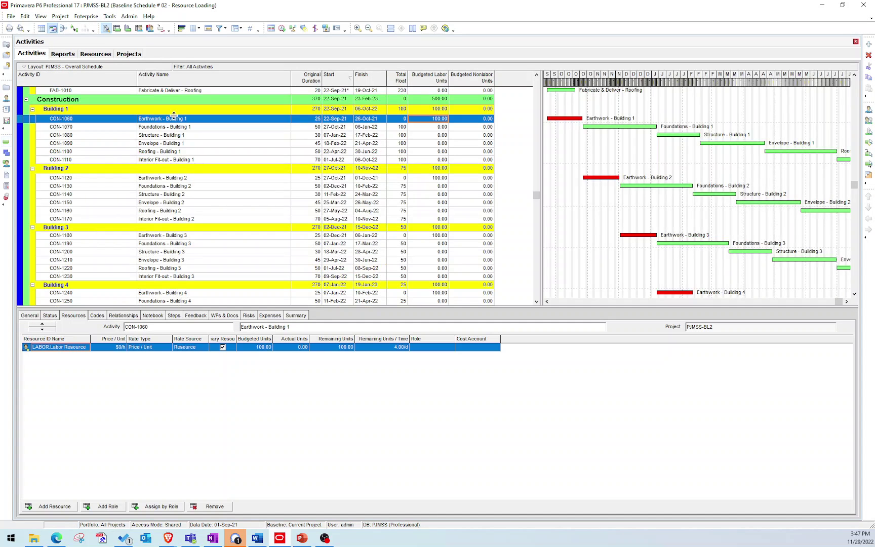
Step: Add Foundations - Building 1 and CON-1120 through CON-1310 Earthwork/Foundations activities to the selection
{"action": "left_click", "coordinate": [153, 127], "text": "shift"}
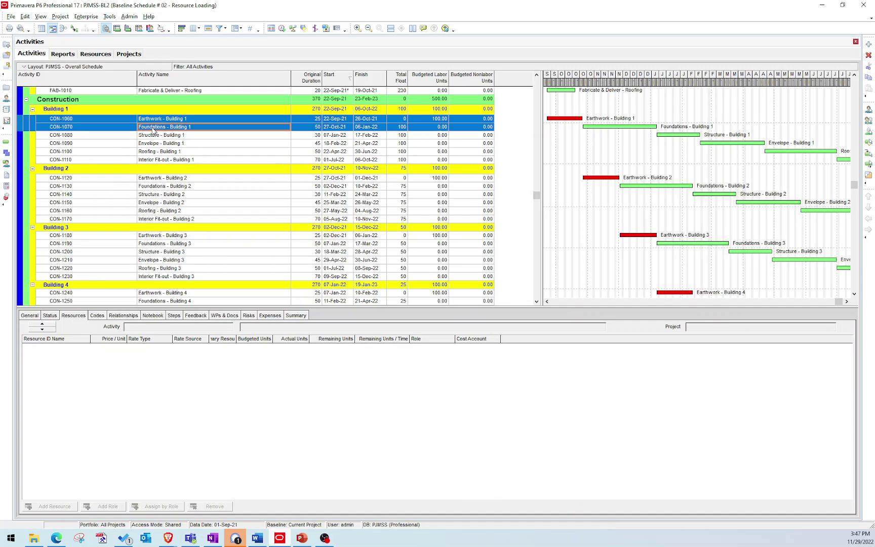
{"action": "left_click", "coordinate": [160, 181], "text": "ctrl"}
{"action": "left_click", "coordinate": [161, 188], "text": "ctrl"}
{"action": "scroll", "coordinate": [175, 193], "scroll_direction": "down", "scroll_amount": 2}
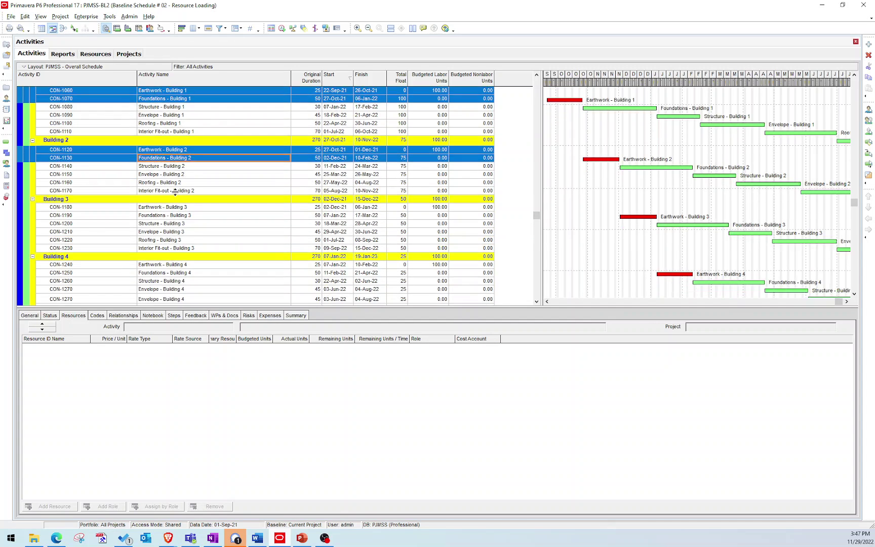
{"action": "scroll", "coordinate": [176, 196], "scroll_direction": "down", "scroll_amount": 1}
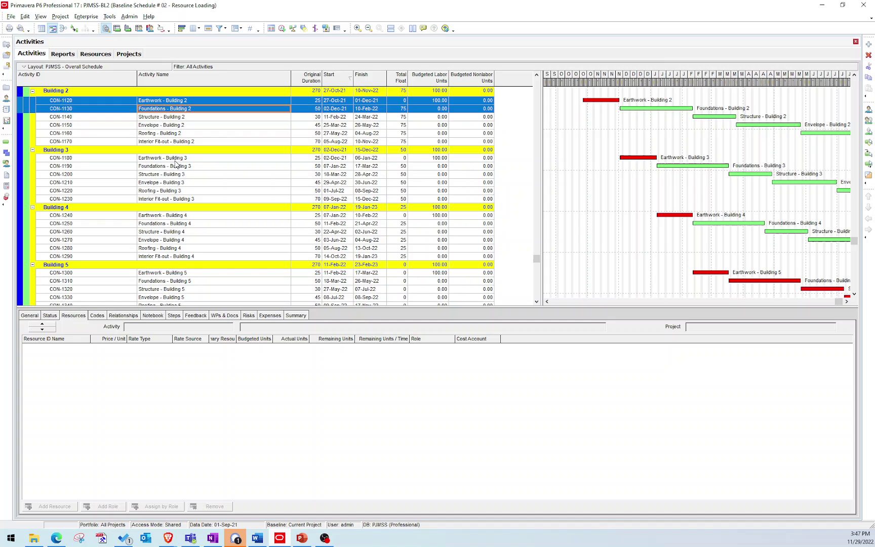
{"action": "left_click", "coordinate": [174, 160], "text": "ctrl"}
{"action": "left_click", "coordinate": [175, 167], "text": "ctrl"}
{"action": "left_click", "coordinate": [176, 216], "text": "ctrl"}
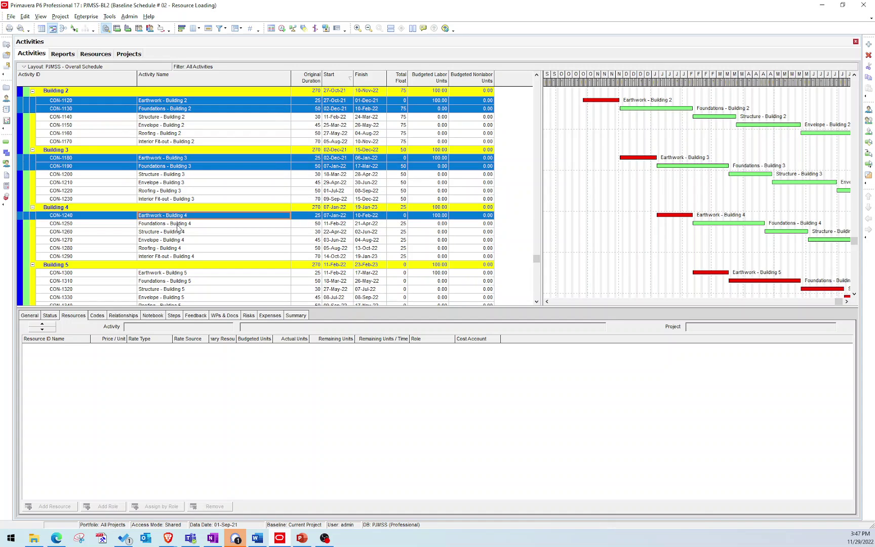
{"action": "left_click", "coordinate": [178, 223], "text": "ctrl"}
{"action": "left_click", "coordinate": [183, 273], "text": "ctrl"}
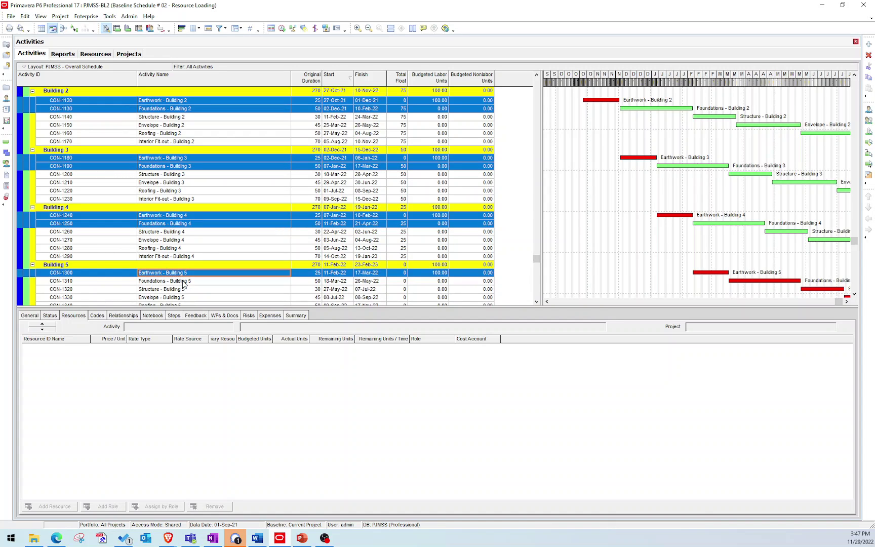
{"action": "left_click", "coordinate": [184, 282], "text": "ctrl"}
Step: Assign EXCAVATOR to the selected activities, then select CON-1060 to review its assignments
{"action": "right_click", "coordinate": [185, 282]}
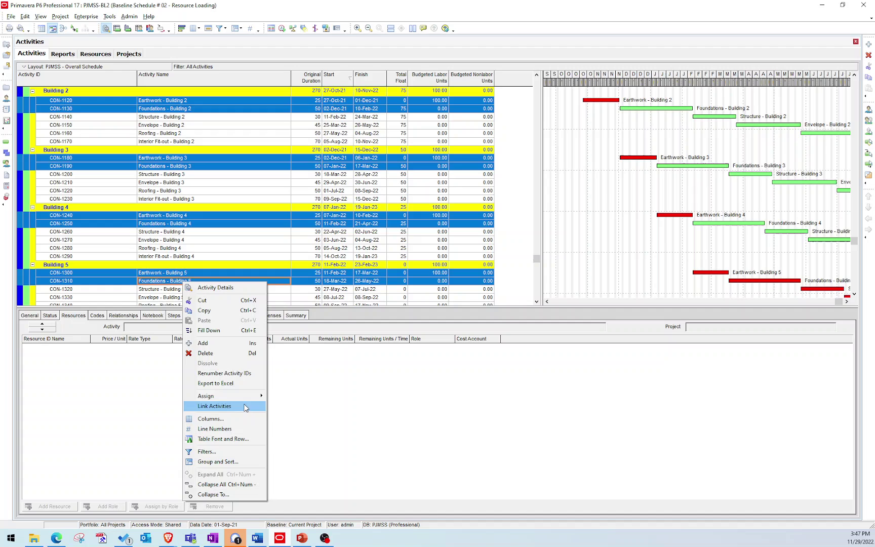
{"action": "mouse_move", "coordinate": [243, 398]}
{"action": "left_click", "coordinate": [293, 396]}
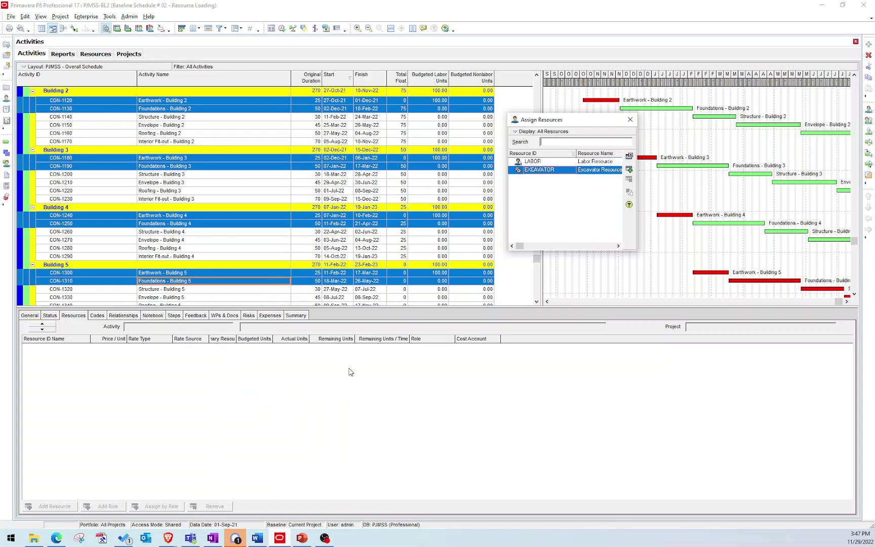
{"action": "left_click", "coordinate": [629, 169]}
{"action": "left_click", "coordinate": [630, 119]}
{"action": "scroll", "coordinate": [409, 147], "scroll_direction": "up", "scroll_amount": 3}
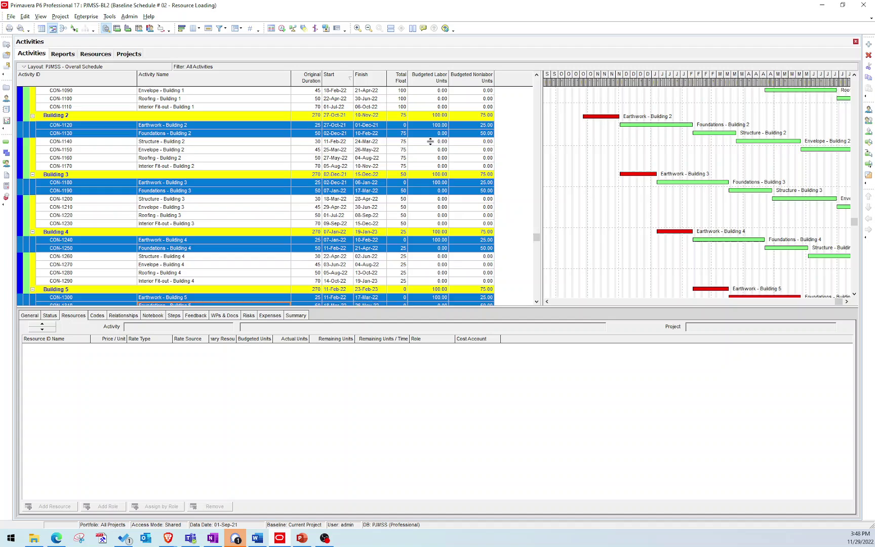
{"action": "left_click", "coordinate": [474, 120]}
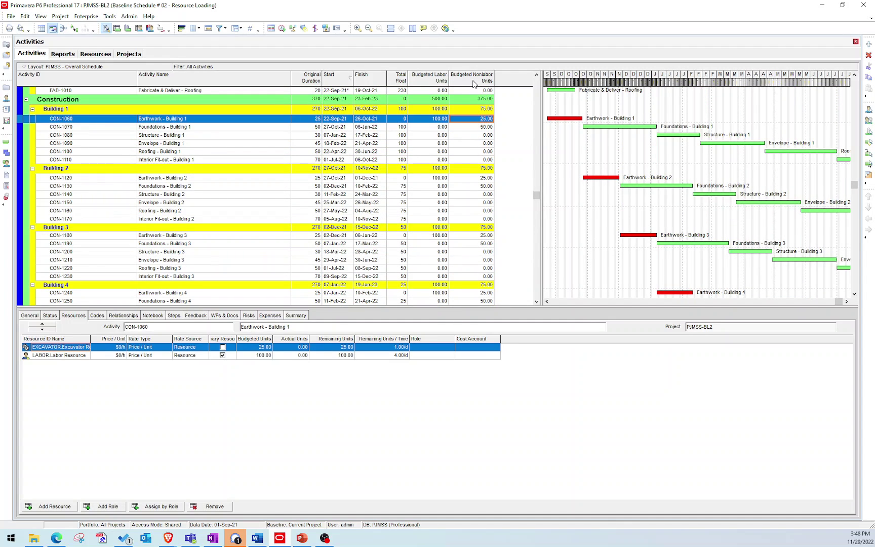
{"action": "right_click", "coordinate": [471, 119]}
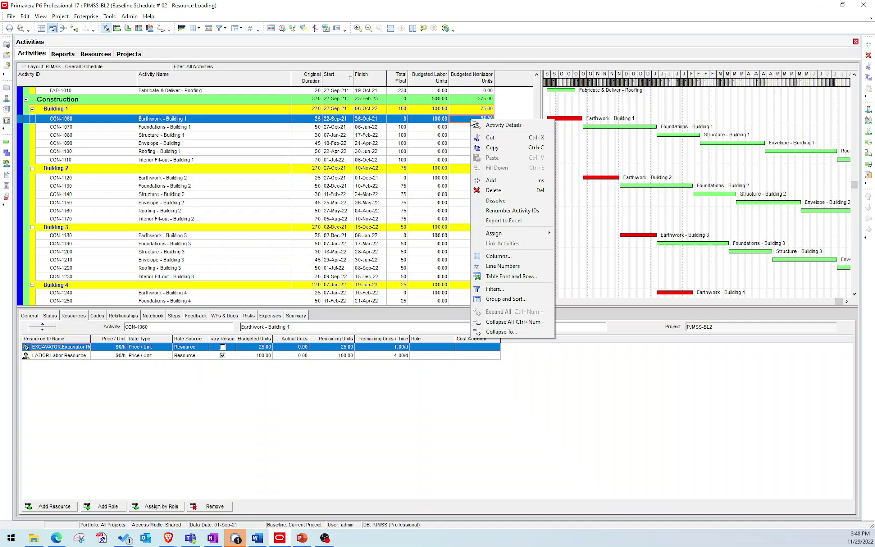
{"action": "left_click", "coordinate": [510, 262]}
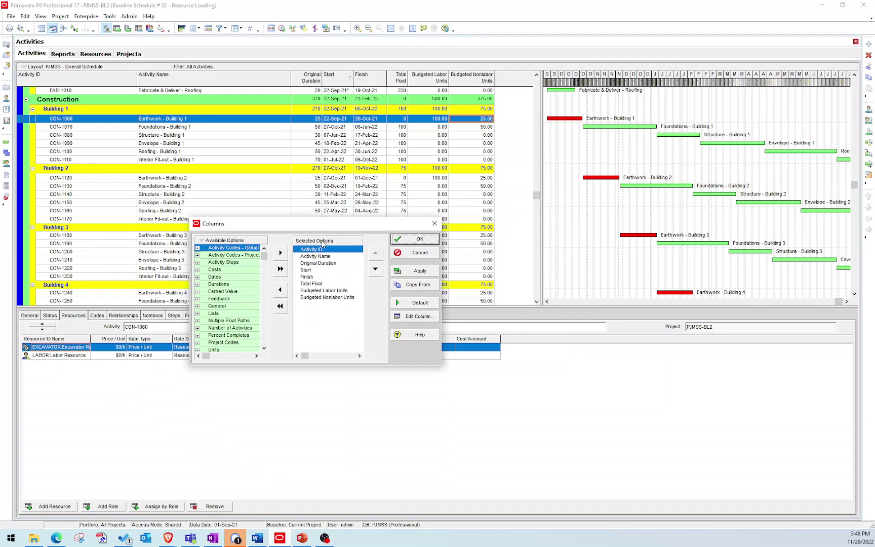
{"action": "double_click", "coordinate": [334, 291]}
{"action": "double_click", "coordinate": [333, 291]}
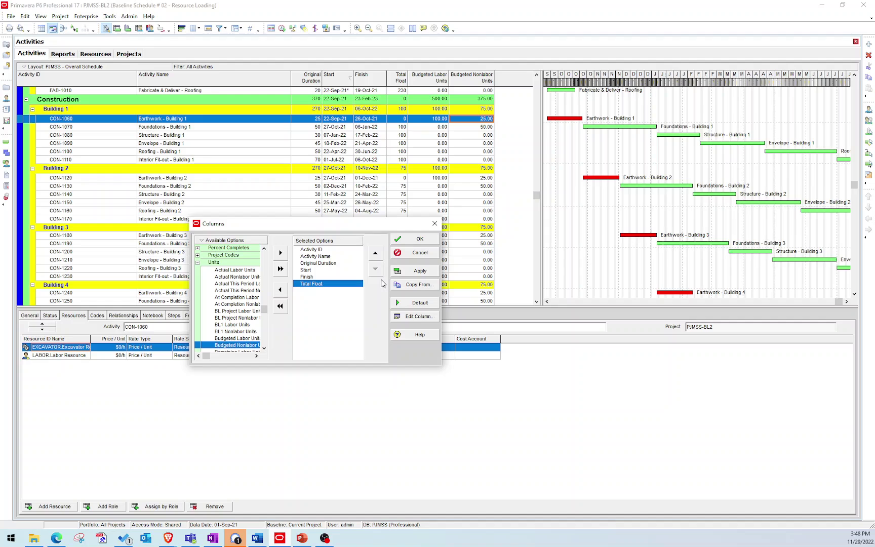
{"action": "left_click", "coordinate": [420, 271]}
{"action": "left_click", "coordinate": [197, 269]}
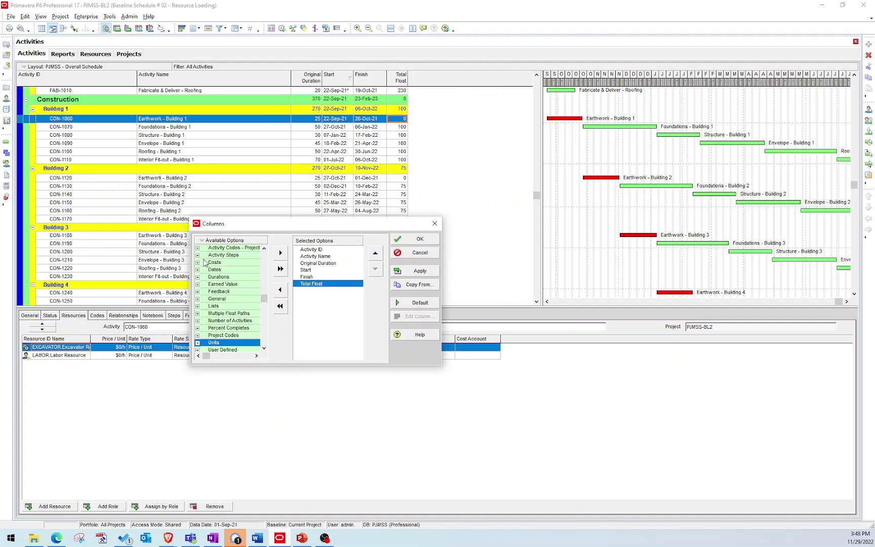
{"action": "scroll", "coordinate": [205, 265], "scroll_direction": "up", "scroll_amount": 1}
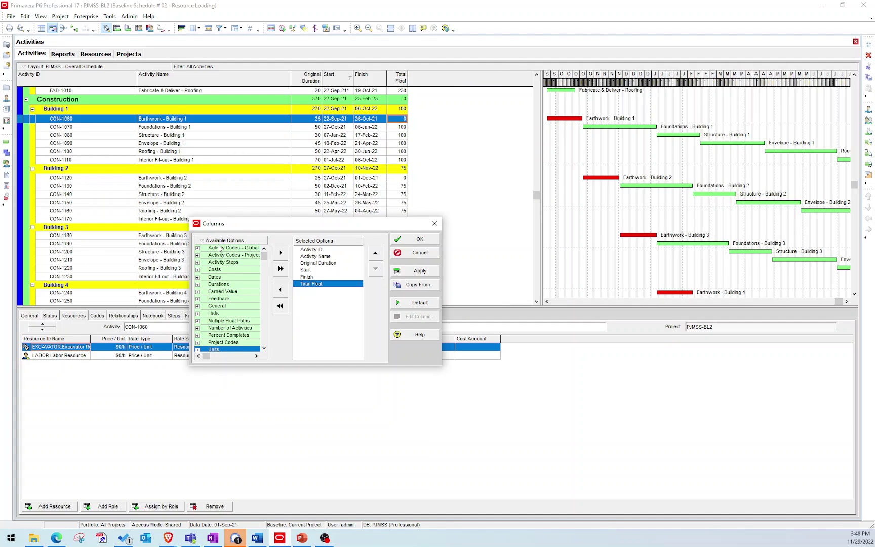
{"action": "scroll", "coordinate": [231, 286], "scroll_direction": "down", "scroll_amount": 1}
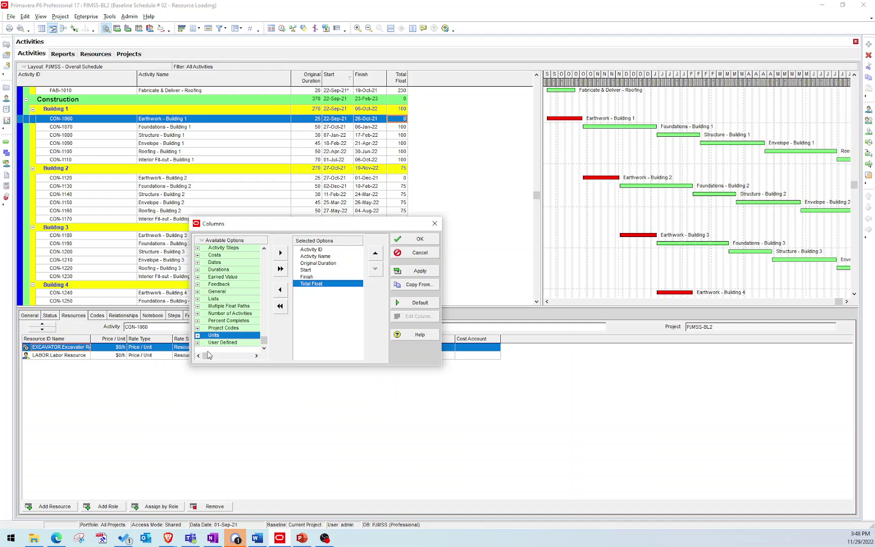
{"action": "left_click", "coordinate": [197, 335]}
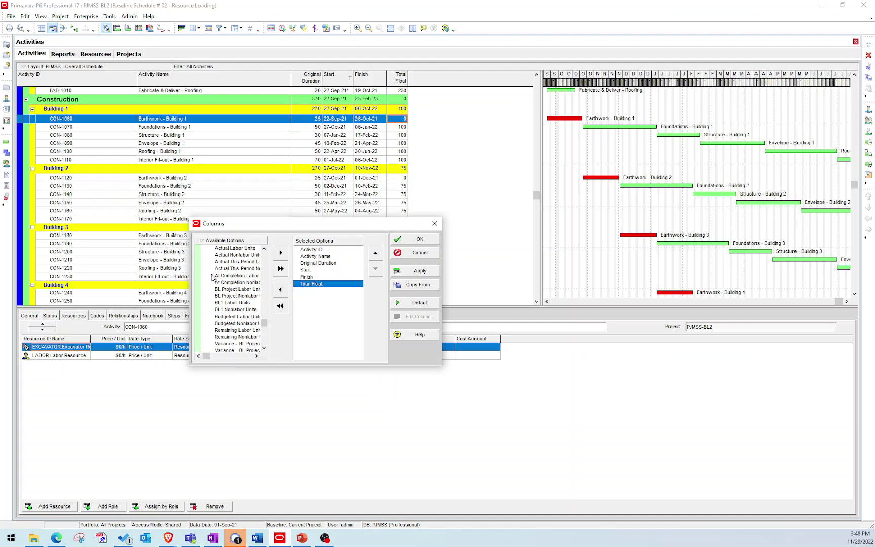
{"action": "left_click", "coordinate": [232, 316]}
{"action": "left_click_drag", "start_coordinate": [234, 318], "coordinate": [325, 295]}
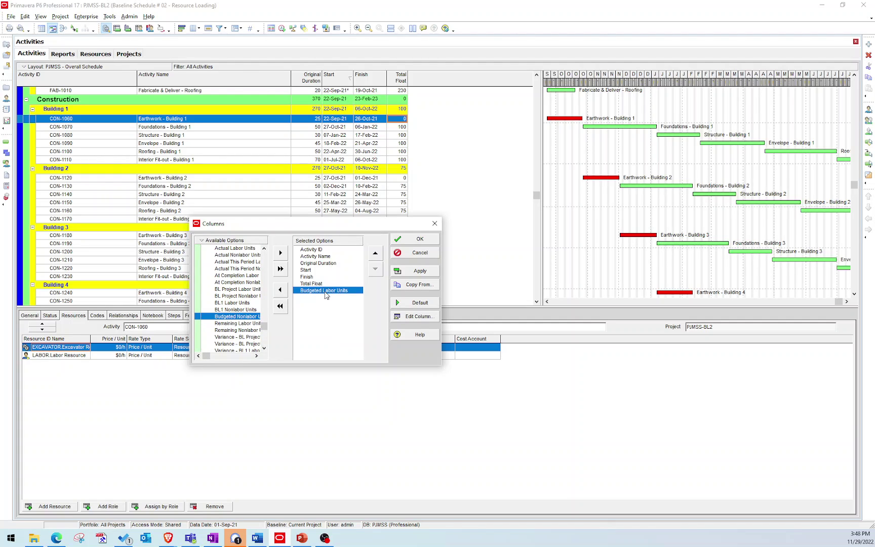
{"action": "left_click", "coordinate": [411, 271]}
{"action": "left_click_drag", "start_coordinate": [387, 223], "coordinate": [228, 131]}
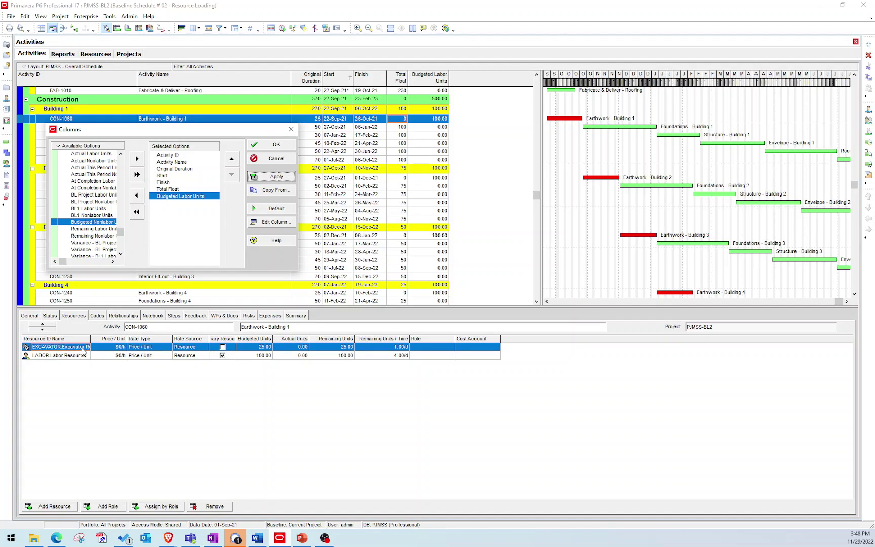
{"action": "double_click", "coordinate": [84, 223]}
{"action": "left_click", "coordinate": [277, 183]}
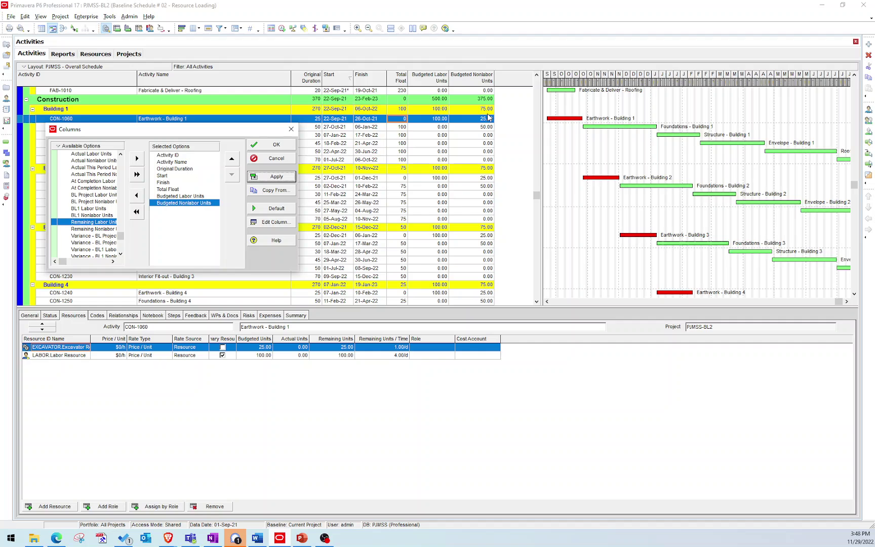
{"action": "left_click", "coordinate": [274, 147]}
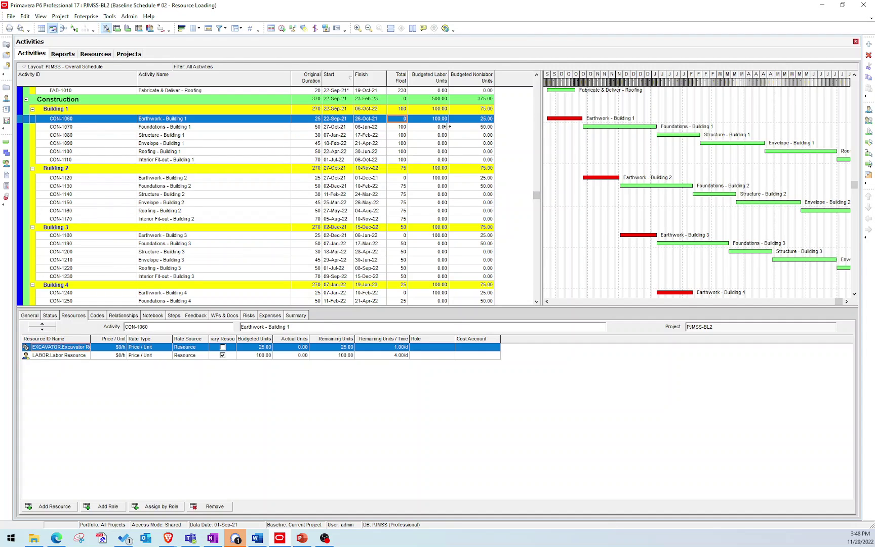
Step: Widen the Gantt chart and show the activity usage profile histogram in the lower pane
{"action": "left_click_drag", "start_coordinate": [421, 125], "coordinate": [420, 124]}
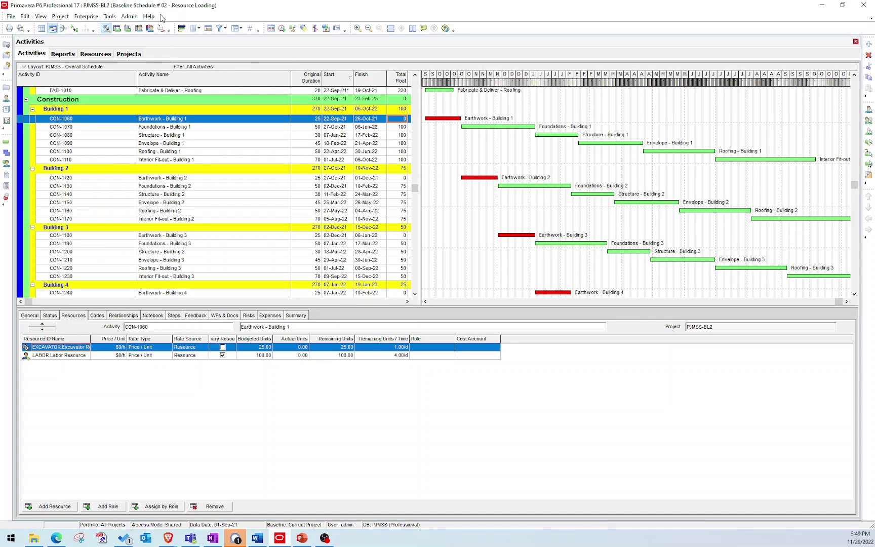
{"action": "left_click", "coordinate": [128, 29]}
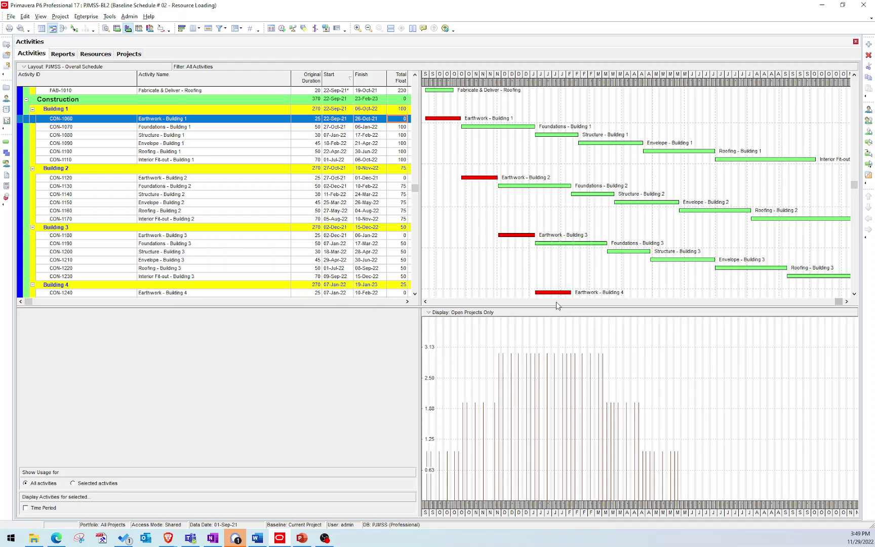
Step: Set the usage profile to plot budgeted Nonlabor units by date as bars, instead of cost
{"action": "scroll", "coordinate": [506, 85], "scroll_direction": "up", "scroll_amount": 3}
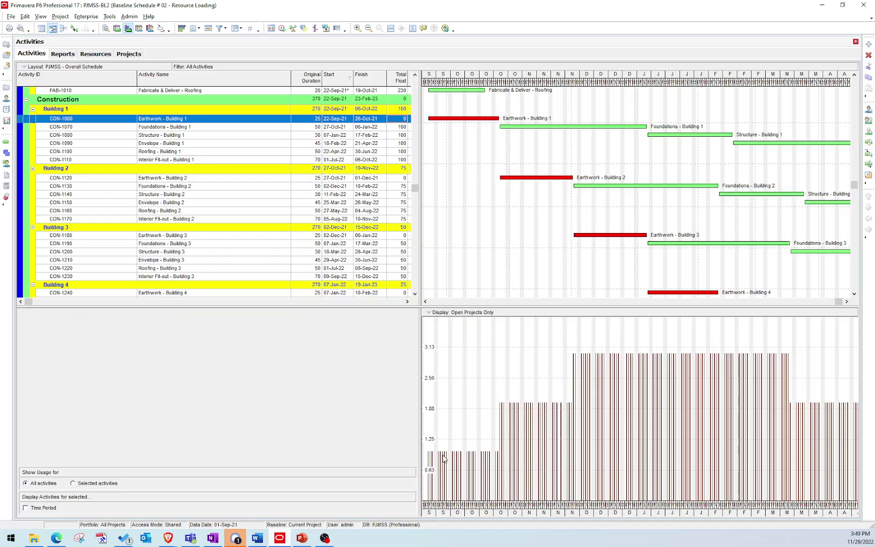
{"action": "right_click", "coordinate": [476, 358]}
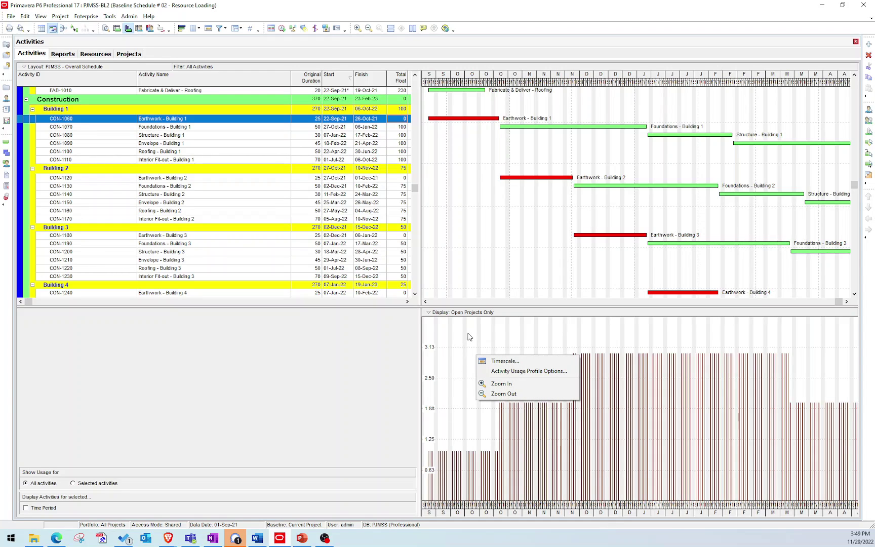
{"action": "left_click", "coordinate": [469, 337]}
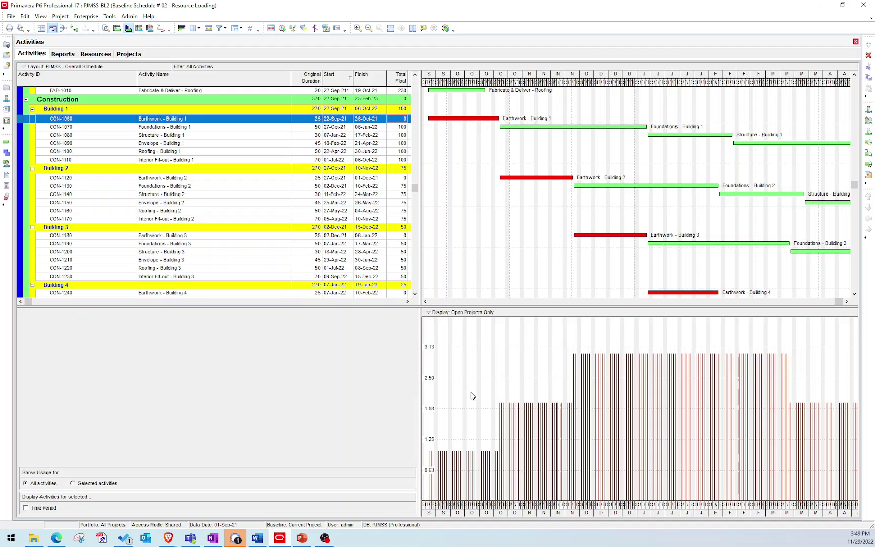
{"action": "right_click", "coordinate": [515, 356]}
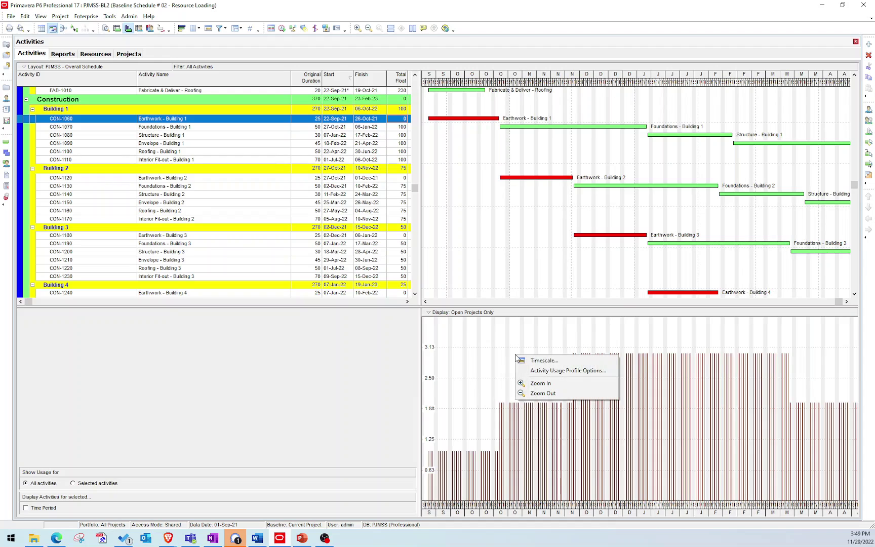
{"action": "left_click", "coordinate": [551, 371]}
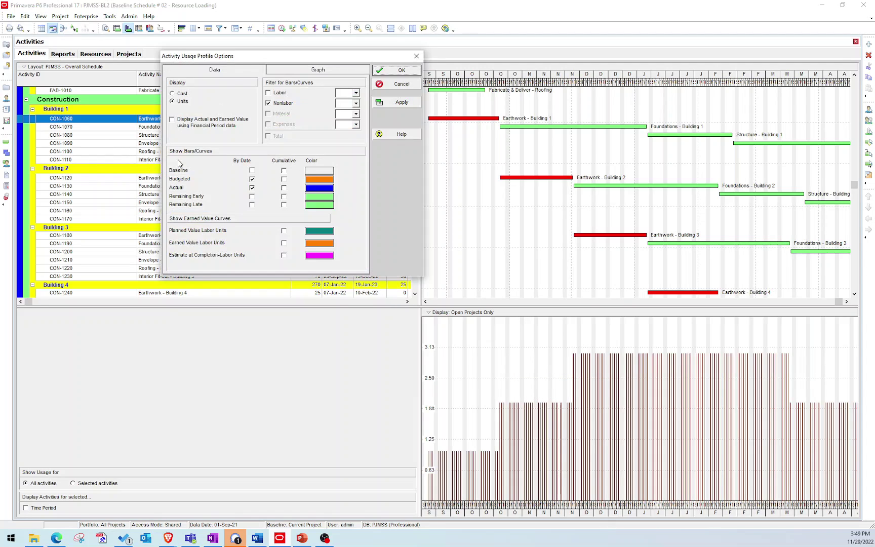
{"action": "left_click_drag", "start_coordinate": [259, 49], "coordinate": [351, 58]}
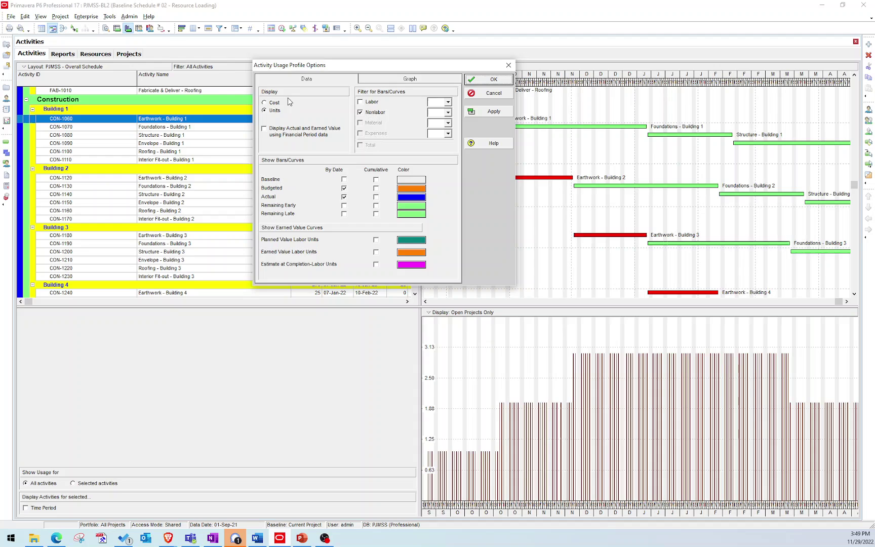
{"action": "left_click", "coordinate": [265, 111]}
{"action": "left_click_drag", "start_coordinate": [368, 69], "coordinate": [278, 168]}
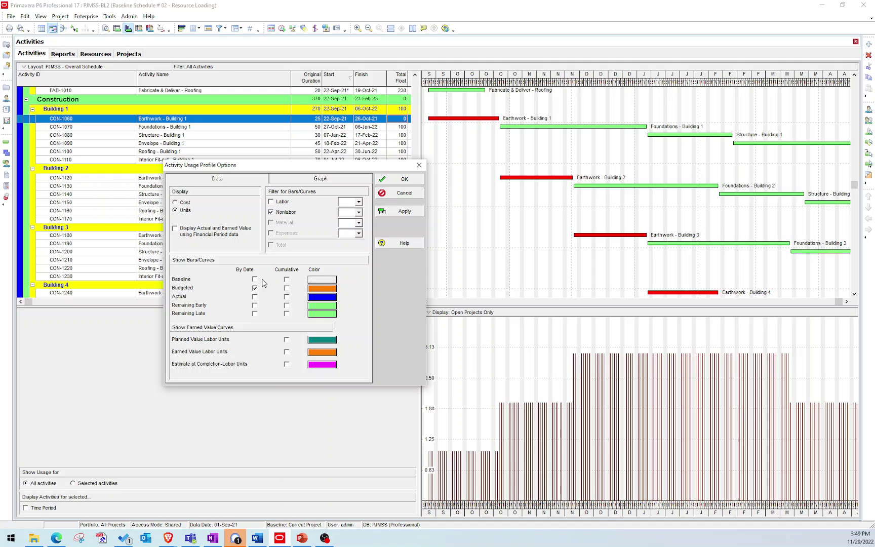
{"action": "left_click", "coordinate": [408, 211]}
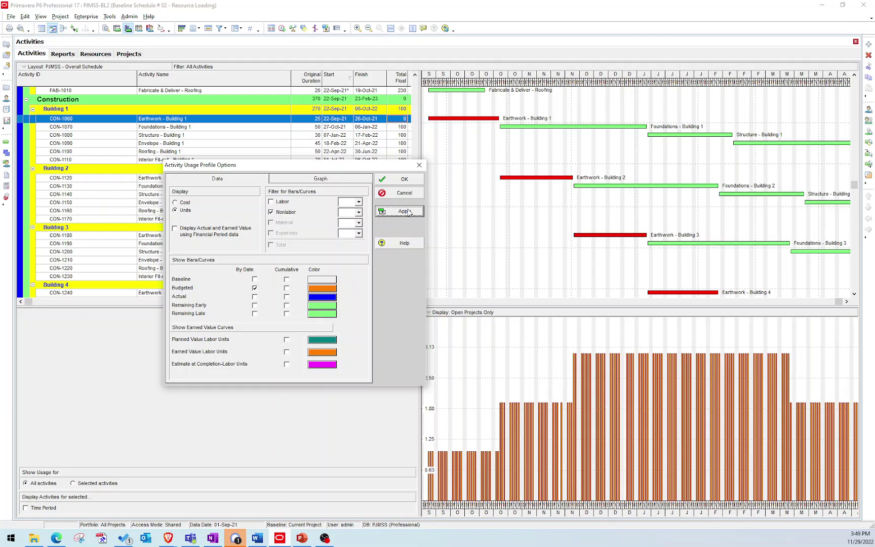
{"action": "left_click", "coordinate": [405, 180]}
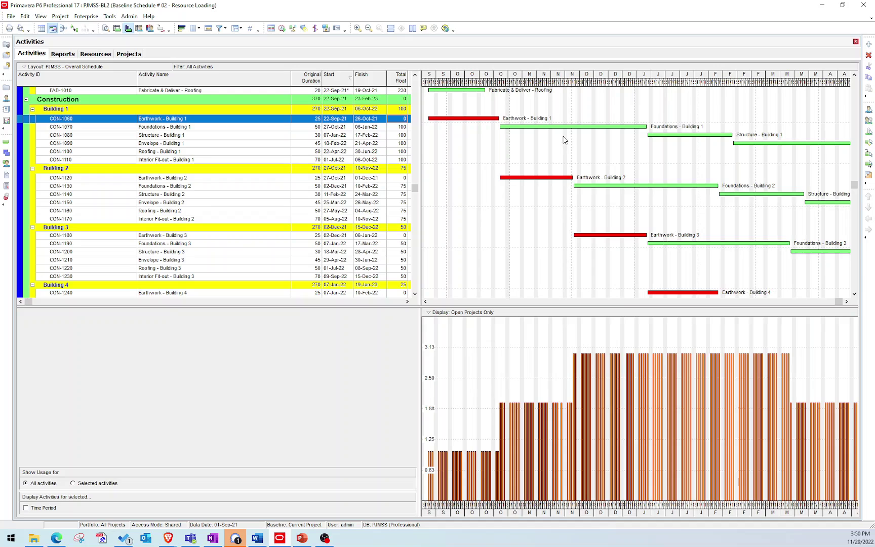
Step: Set the timescale interval to Week/Day 1 and compress it to span September through December
{"action": "right_click", "coordinate": [537, 77]}
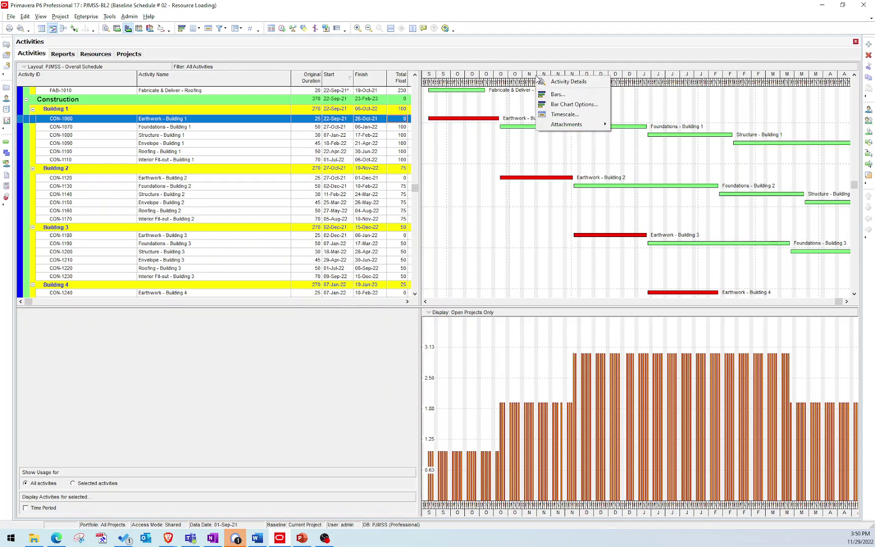
{"action": "left_click", "coordinate": [561, 116]}
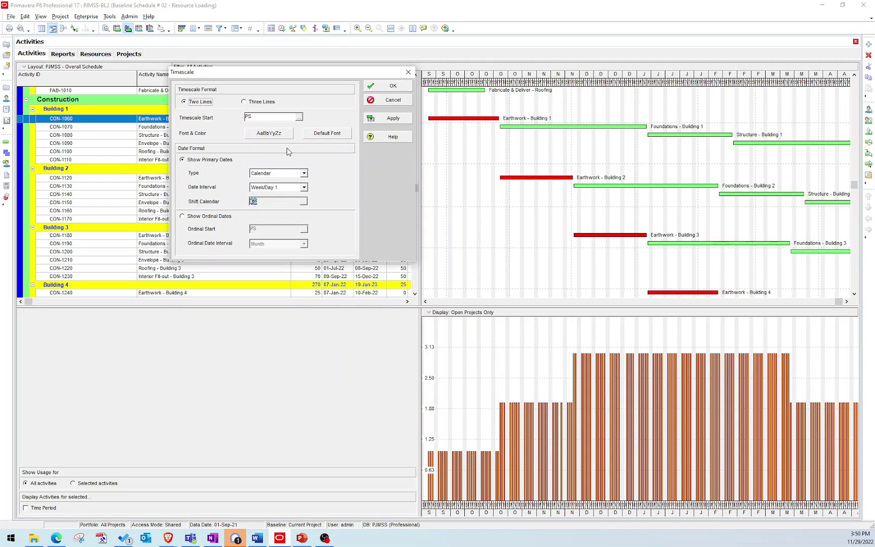
{"action": "left_click", "coordinate": [275, 191]}
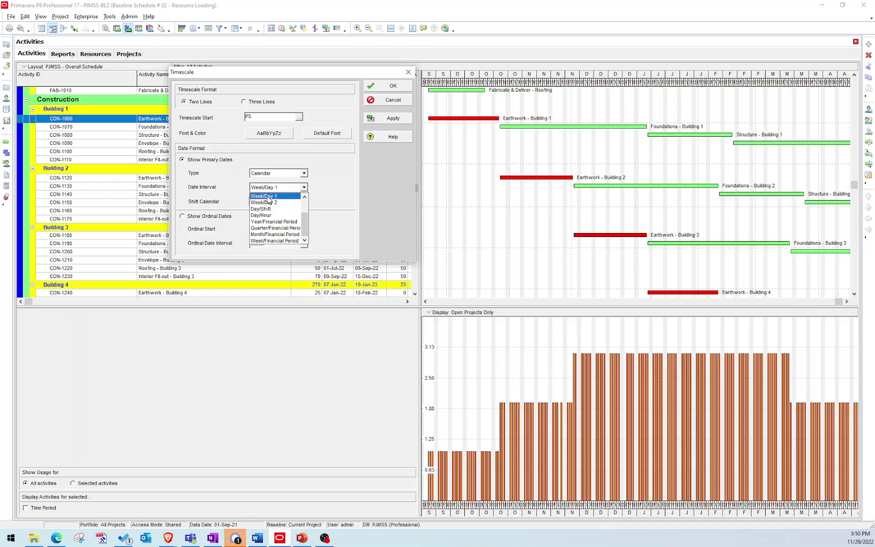
{"action": "left_click", "coordinate": [270, 197]}
{"action": "left_click", "coordinate": [392, 87]}
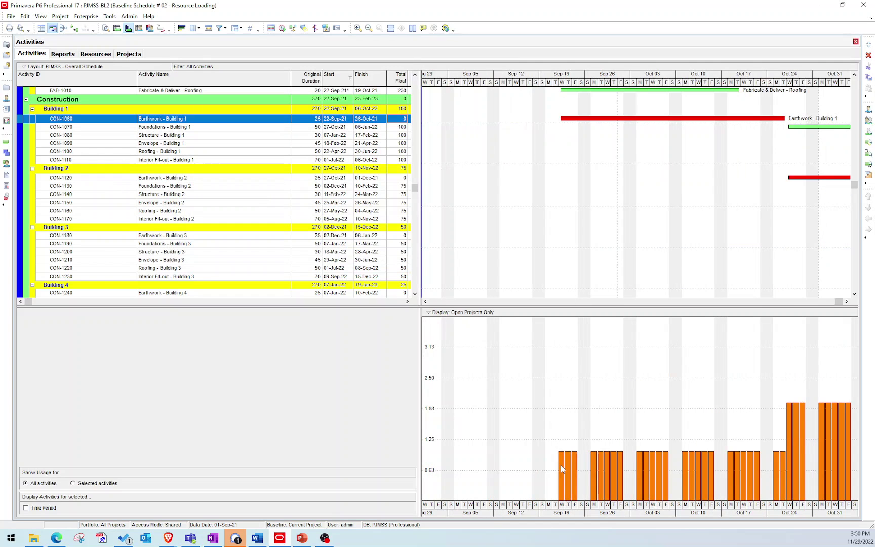
{"action": "left_click_drag", "start_coordinate": [681, 85], "coordinate": [566, 355]}
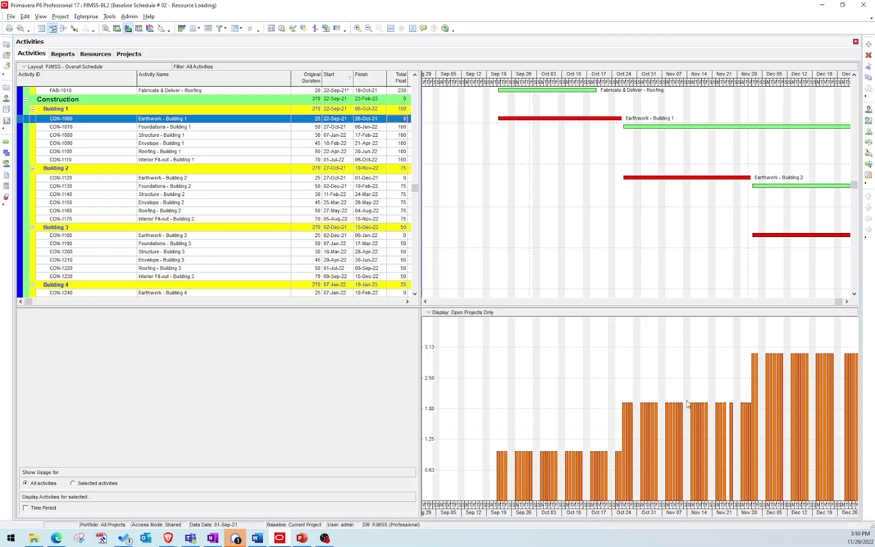
{"action": "left_click_drag", "start_coordinate": [727, 85], "coordinate": [627, 86]}
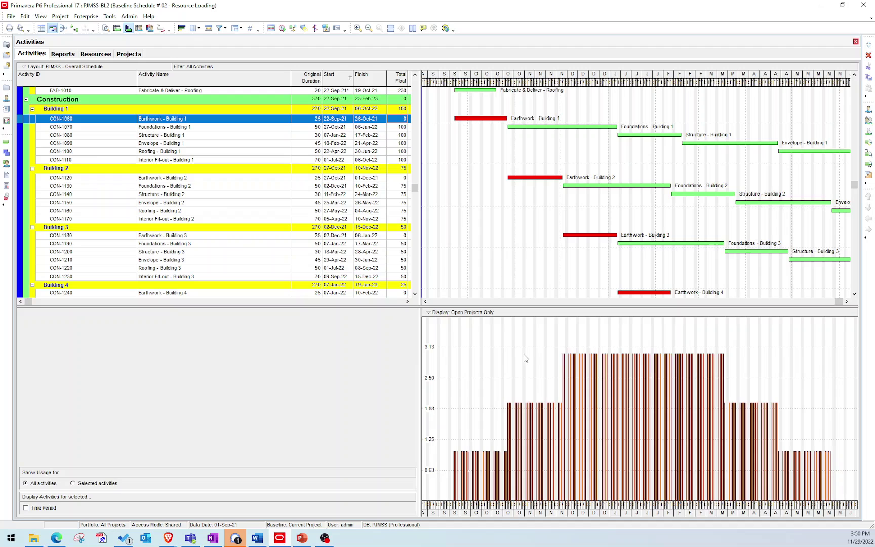
Step: Switch the usage profile filter from Nonlabor to Labor units and apply it
{"action": "right_click", "coordinate": [508, 325]}
{"action": "left_click", "coordinate": [543, 345]}
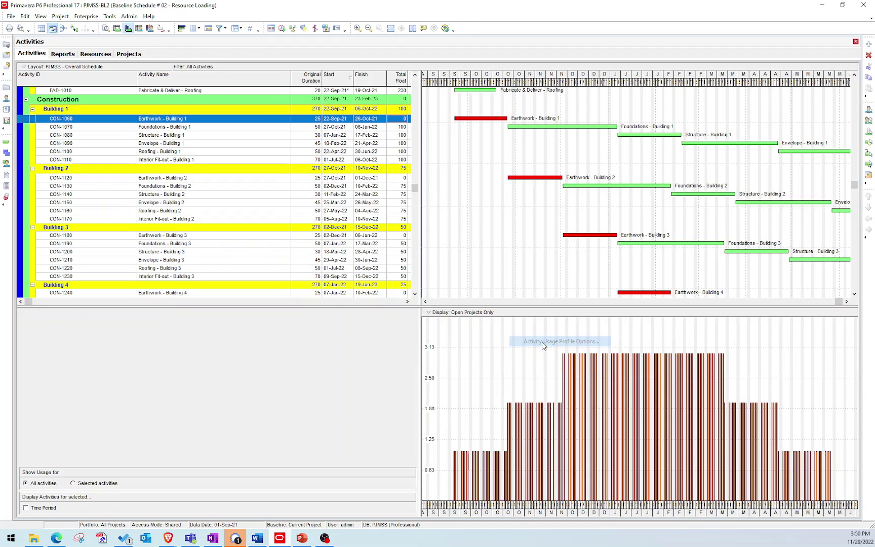
{"action": "left_click_drag", "start_coordinate": [308, 55], "coordinate": [430, 74]}
{"action": "left_click", "coordinate": [390, 122]}
{"action": "left_click", "coordinate": [394, 111]}
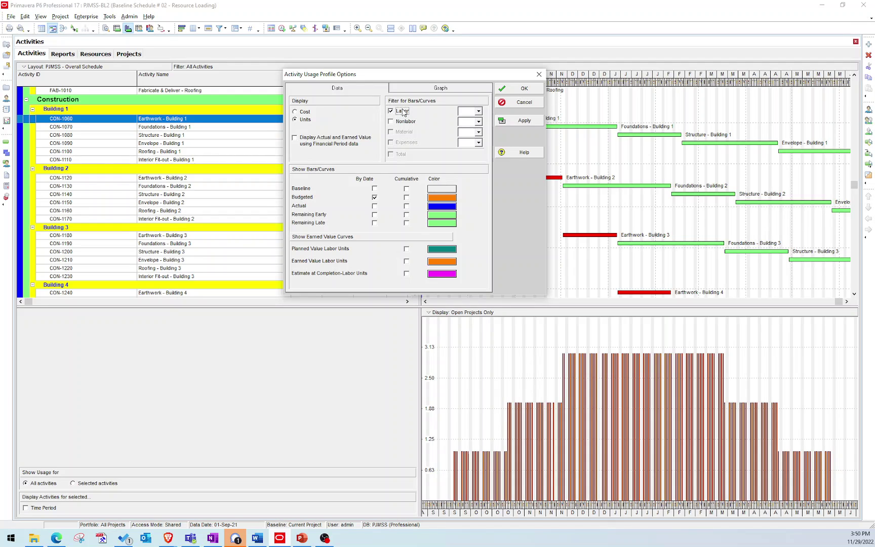
{"action": "left_click", "coordinate": [524, 121]}
Step: Check the Fri Sep 24 bar's values: 4.00 labor units, 12.00 cumulative
{"action": "left_click", "coordinate": [524, 89]}
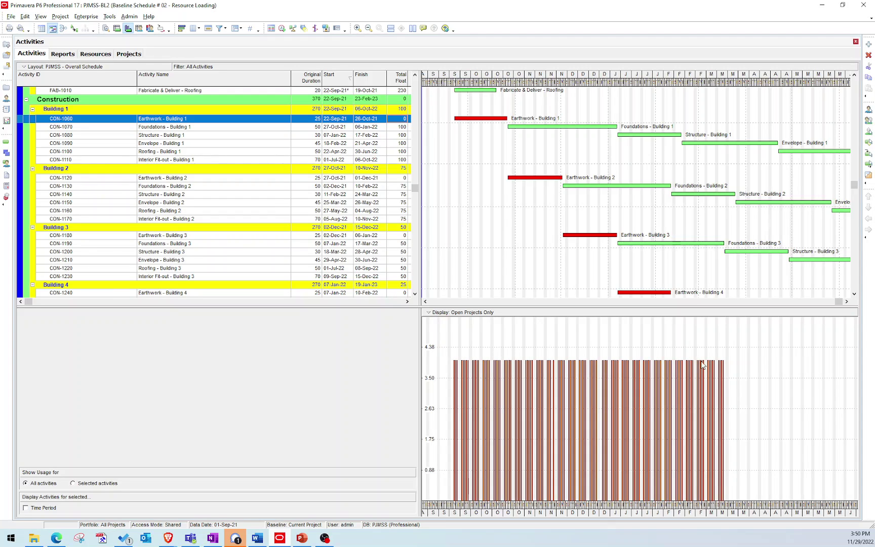
{"action": "left_click", "coordinate": [458, 369]}
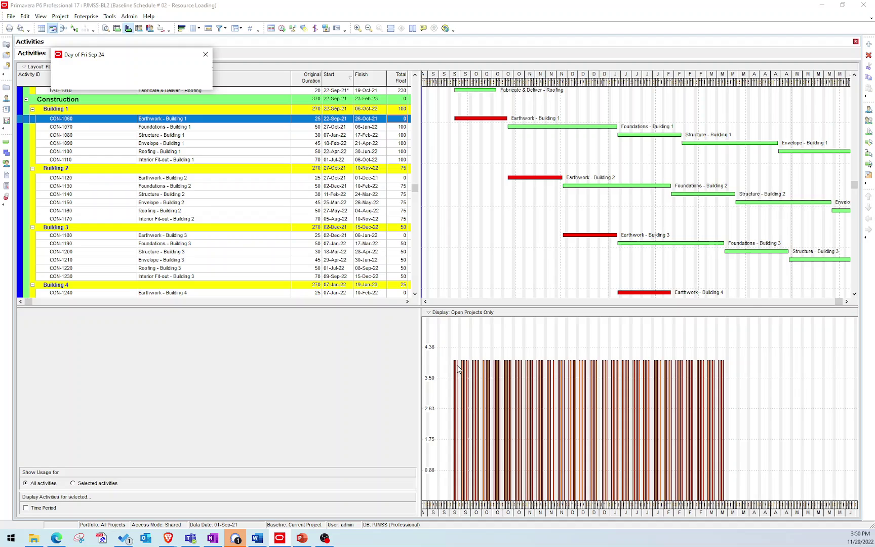
{"action": "left_click_drag", "start_coordinate": [156, 60], "coordinate": [529, 181]}
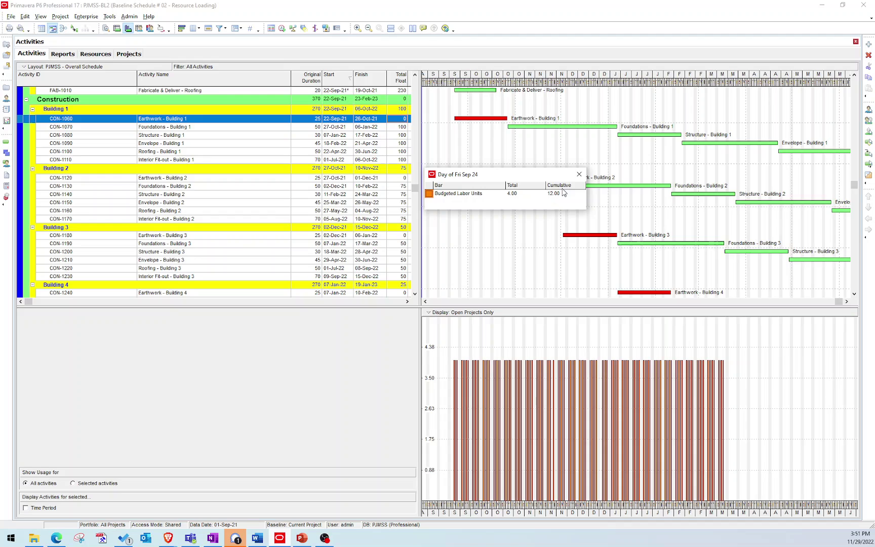
Step: Widen the activity table to reveal the Budgeted Labor and Nonlabor Units columns
{"action": "left_click", "coordinate": [579, 175]}
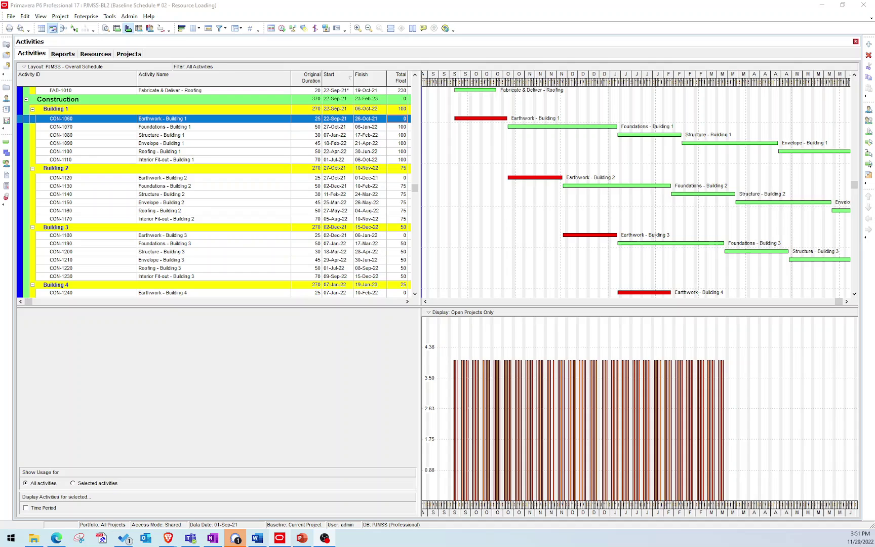
{"action": "left_click", "coordinate": [307, 194]}
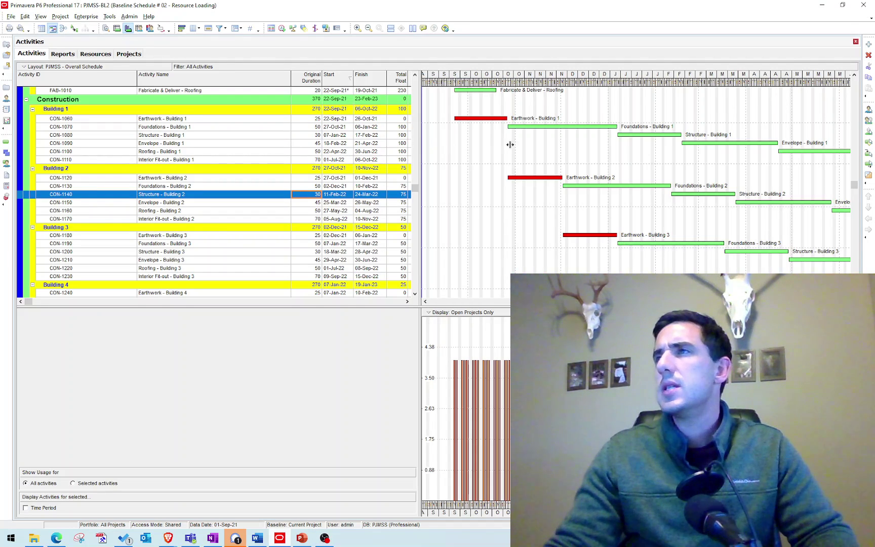
{"action": "left_click_drag", "start_coordinate": [422, 145], "coordinate": [570, 145]}
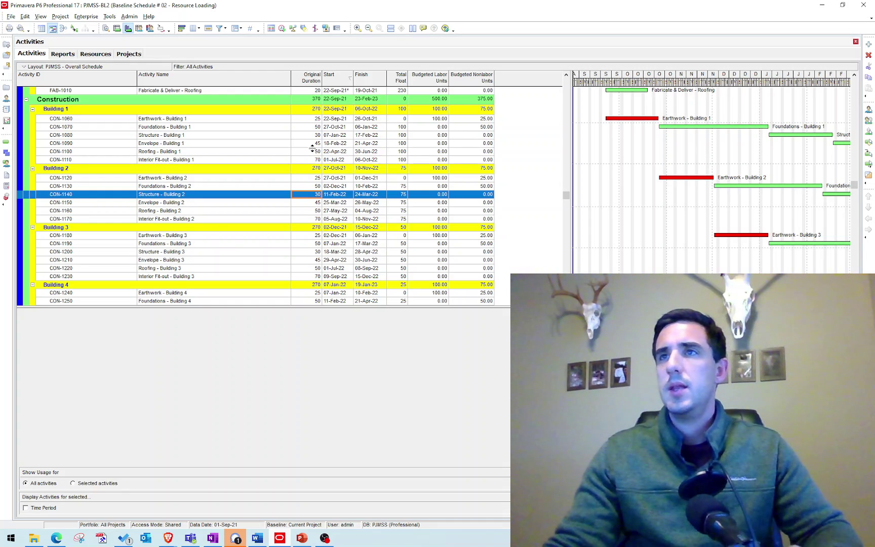
Step: Show the resource assignments of CON-1060, Earthwork - Building 1, in the details pane
{"action": "left_click", "coordinate": [360, 120]}
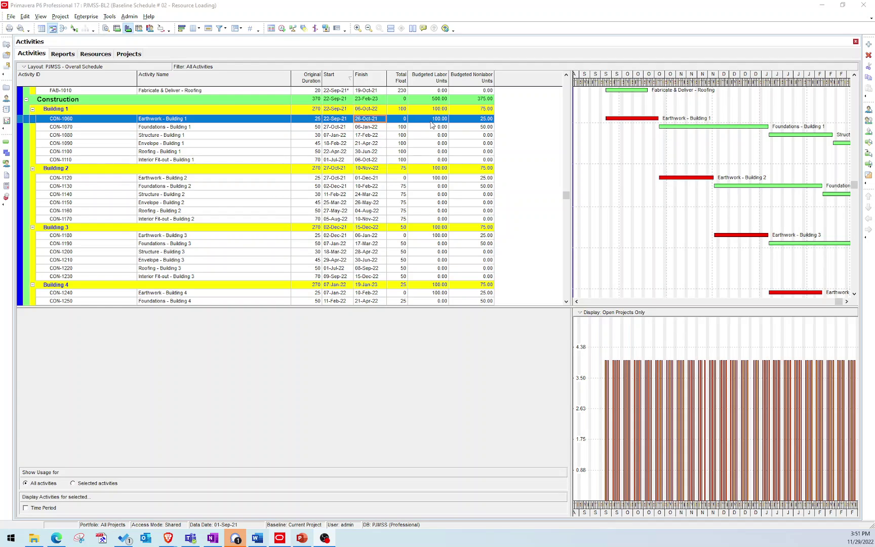
{"action": "left_click", "coordinate": [433, 120]}
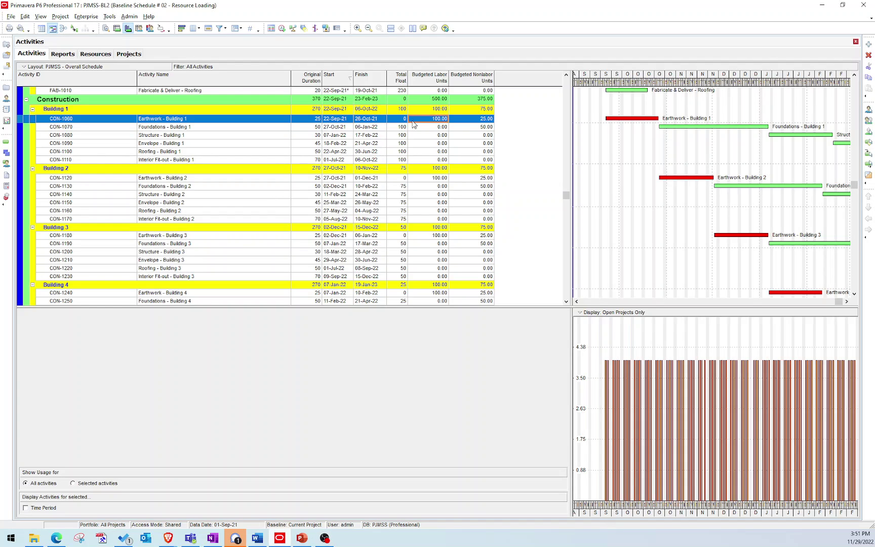
{"action": "left_click", "coordinate": [105, 28]}
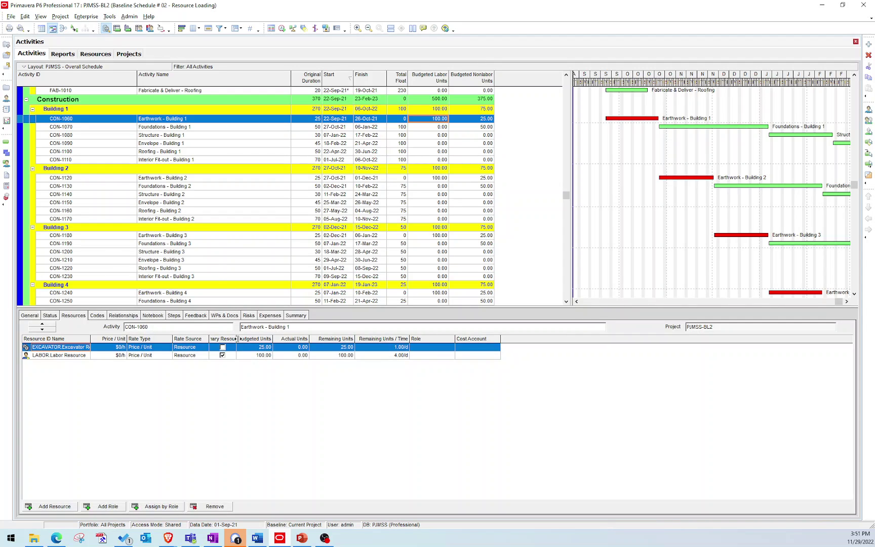
Step: Change Earthwork - Building 1's LABOR budgeted units from 100 to 125
{"action": "left_click", "coordinate": [53, 356]}
{"action": "left_click", "coordinate": [265, 355]}
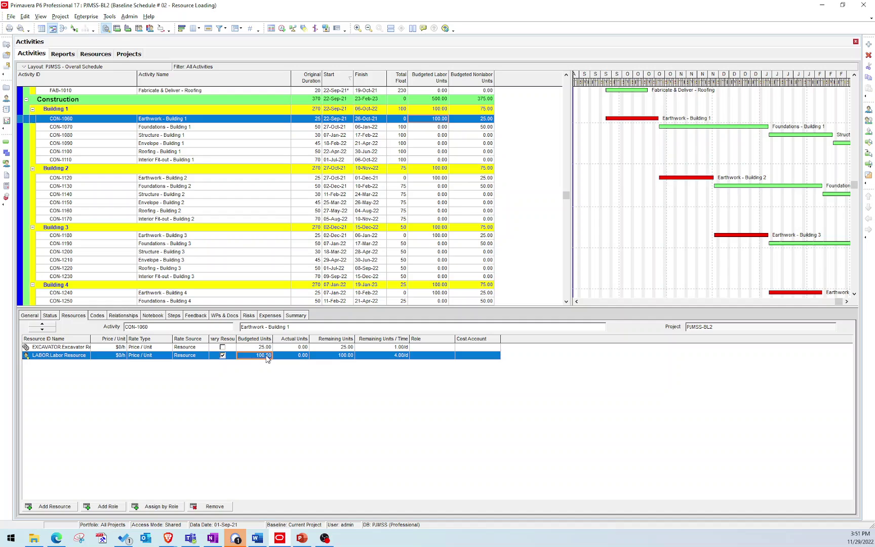
{"action": "left_click", "coordinate": [268, 356]}
{"action": "type", "text": "125"}
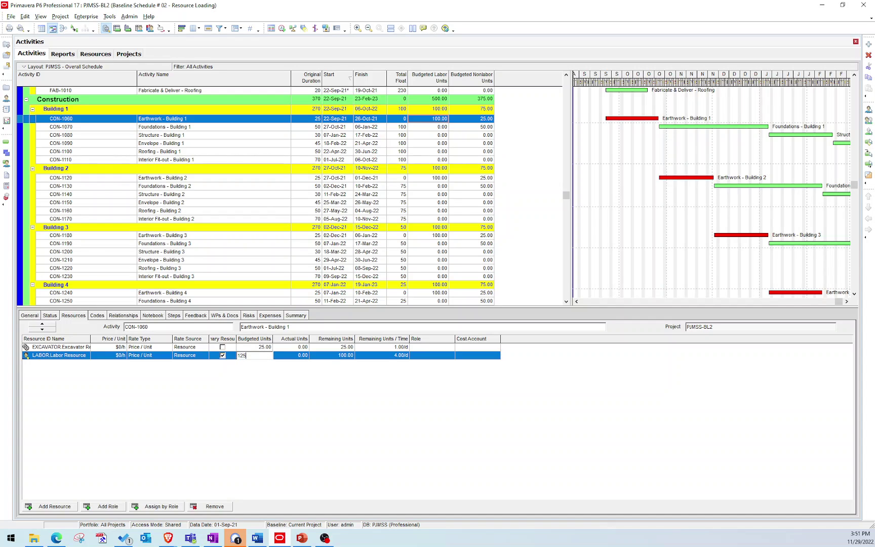
{"action": "key", "text": "Return"}
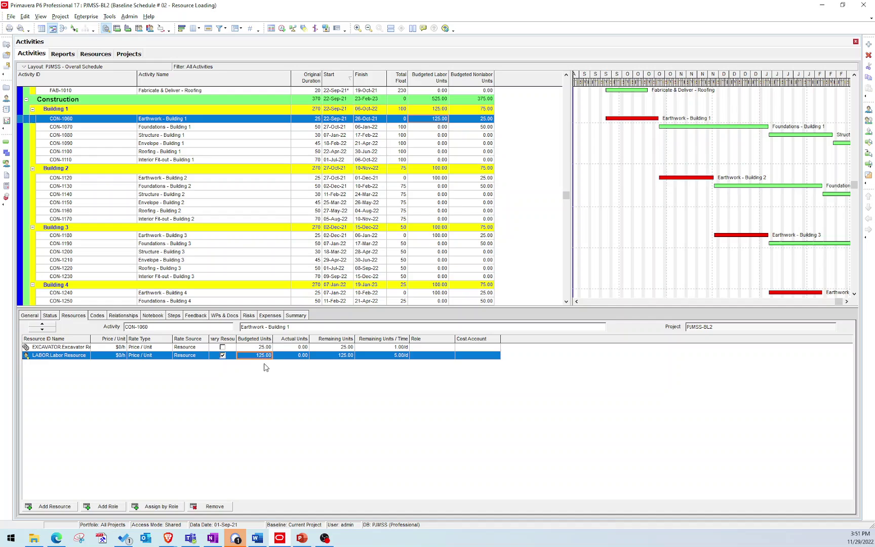
{"action": "left_click", "coordinate": [432, 186]}
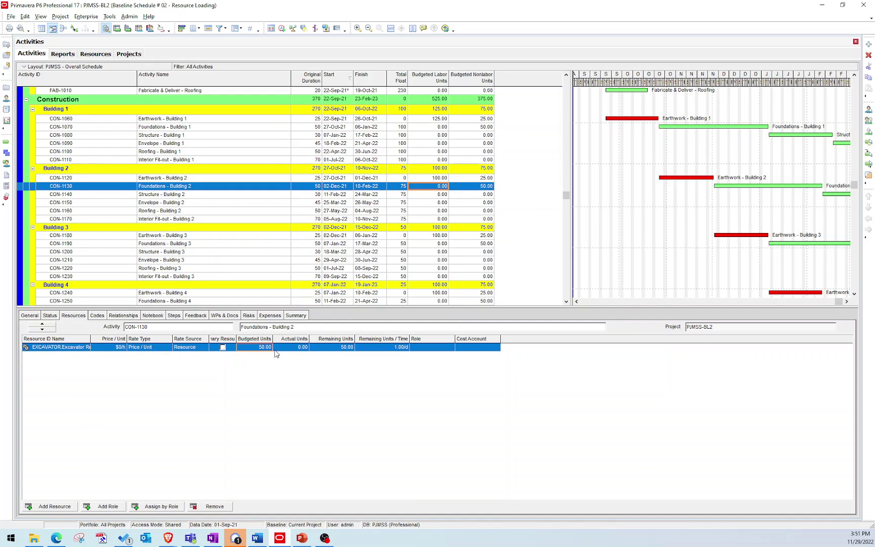
Step: Raise Earthwork - Building 1's EXCAVATOR budgeted units to 50, then compare with Building 2 activities
{"action": "left_click", "coordinate": [425, 178]}
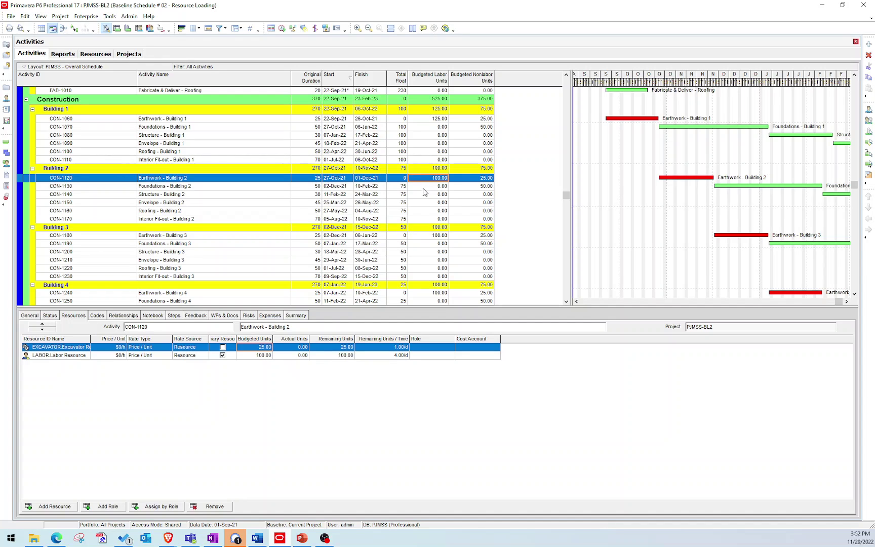
{"action": "left_click", "coordinate": [466, 119]}
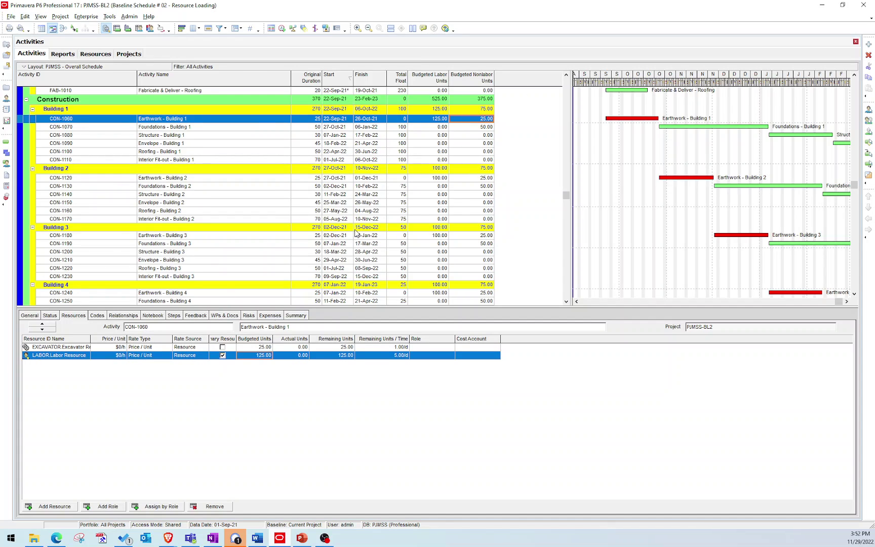
{"action": "left_click", "coordinate": [256, 347]}
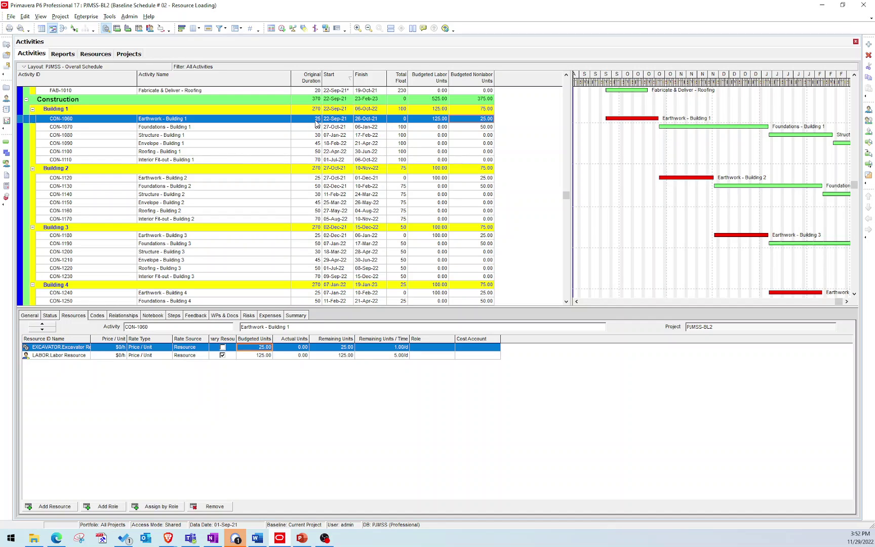
{"action": "left_click", "coordinate": [256, 346]}
{"action": "type", "text": "50"}
{"action": "key", "text": "Return"}
{"action": "left_click", "coordinate": [483, 178]}
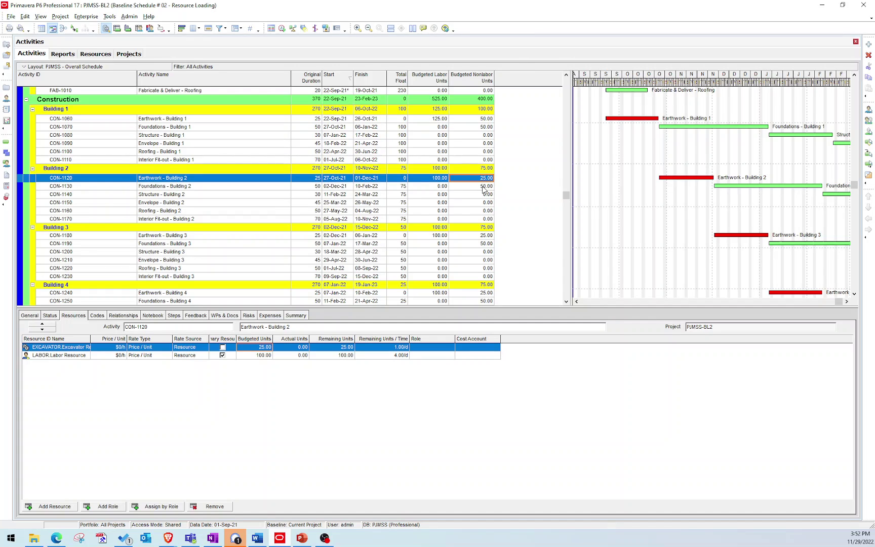
{"action": "left_click", "coordinate": [484, 187]}
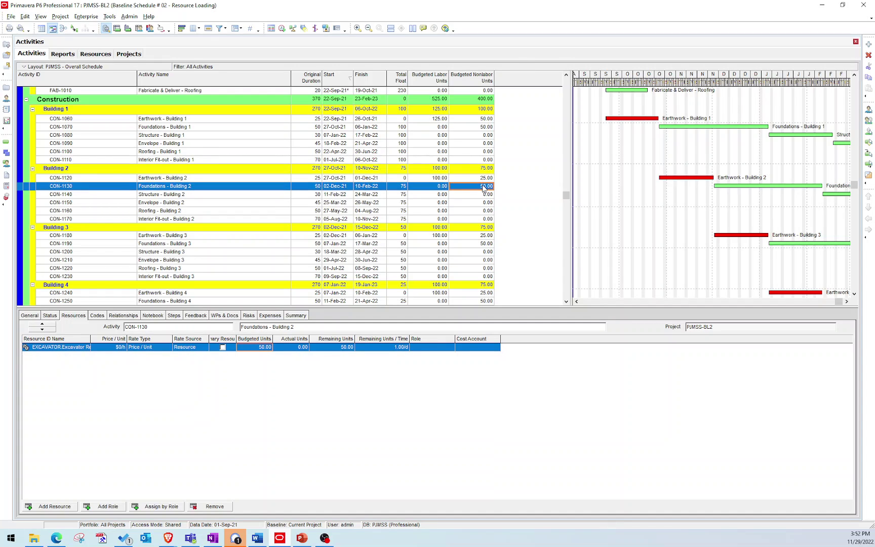